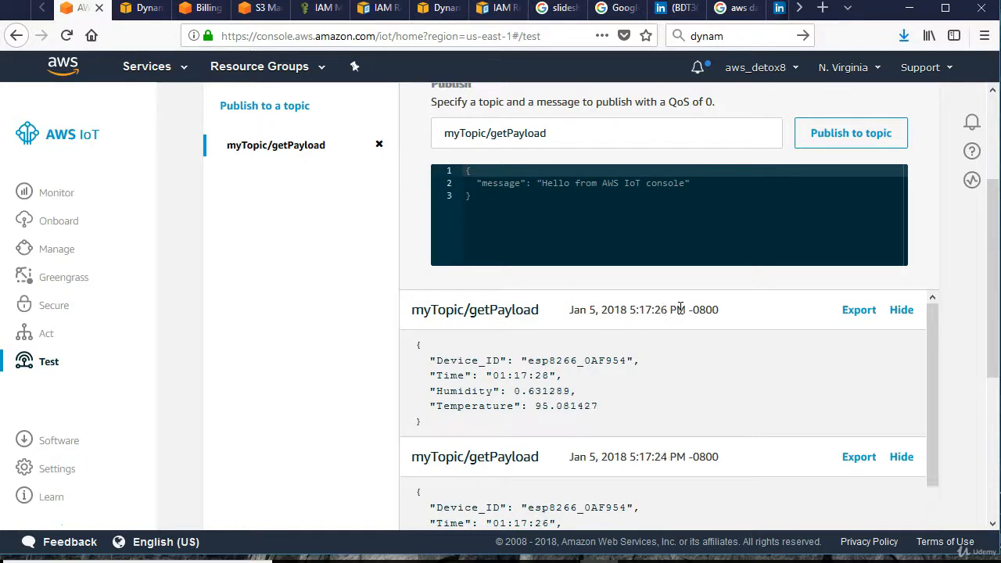
Step: Refresh the items of the DynamoDB table Testtable and look through the device records
left_click(145, 10)
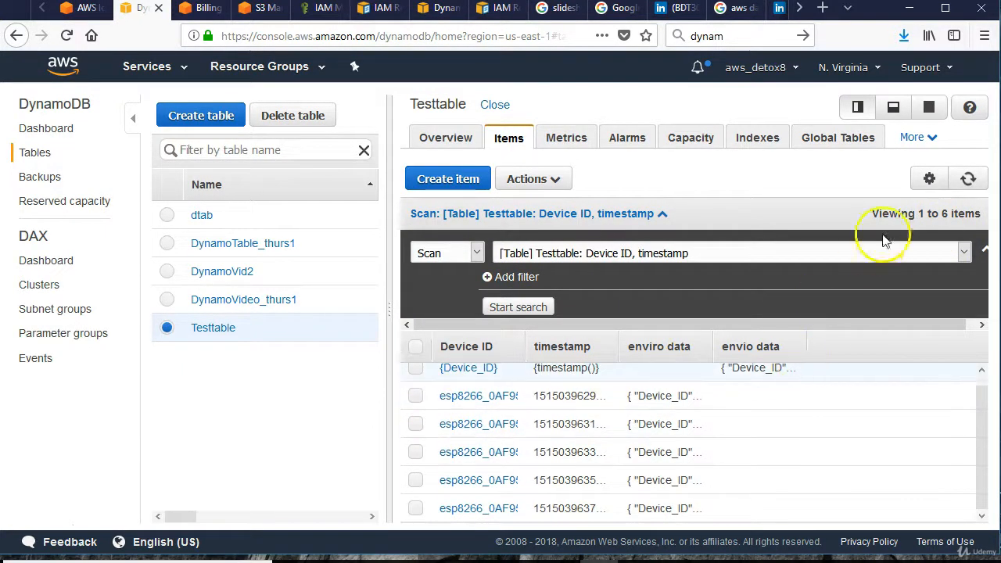
left_click(967, 179)
scroll(754, 447, "down", 3)
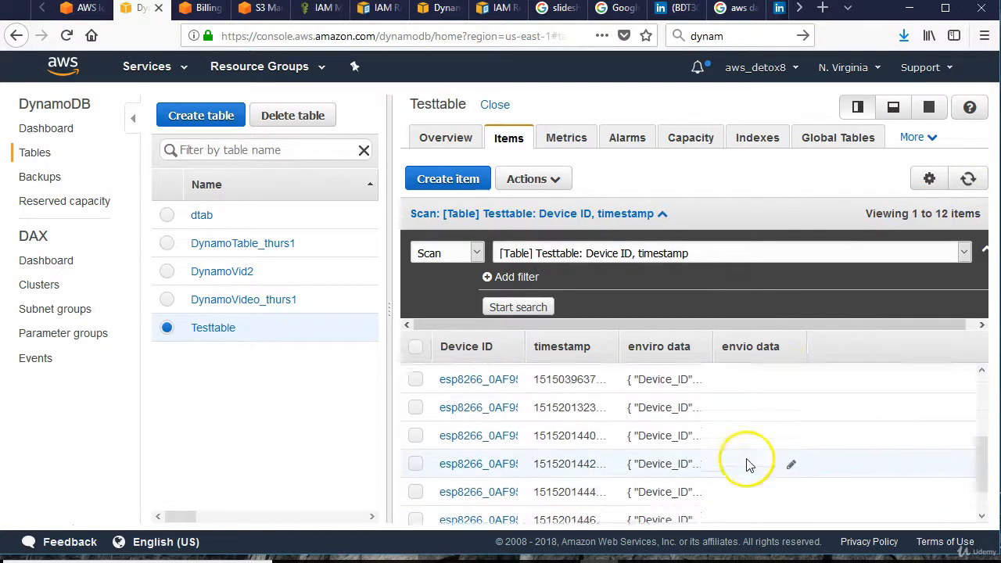
scroll(749, 465, "up", 3)
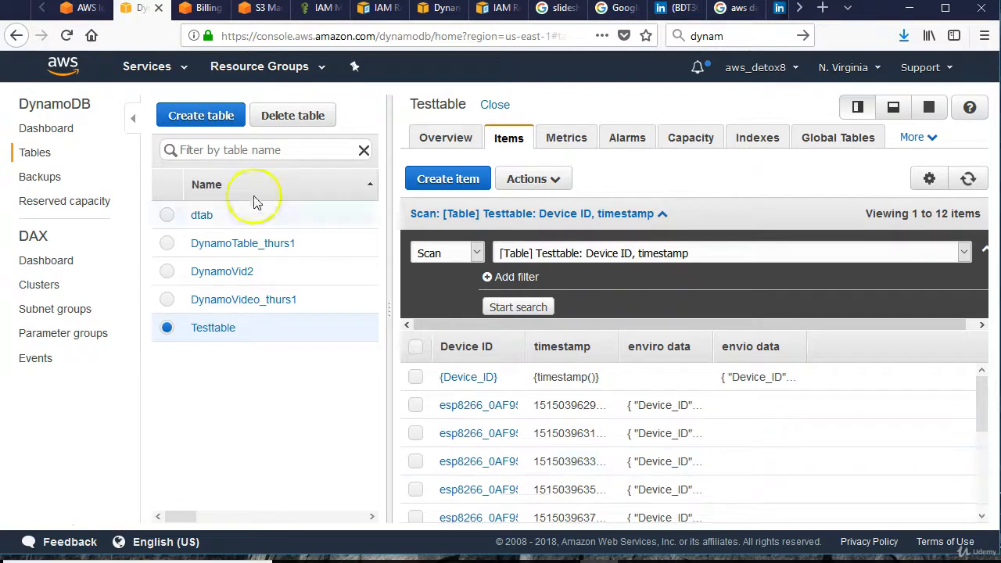
Step: Return to the AWS console home, search the services for "data pi" and open Data Pipeline
left_click(81, 9)
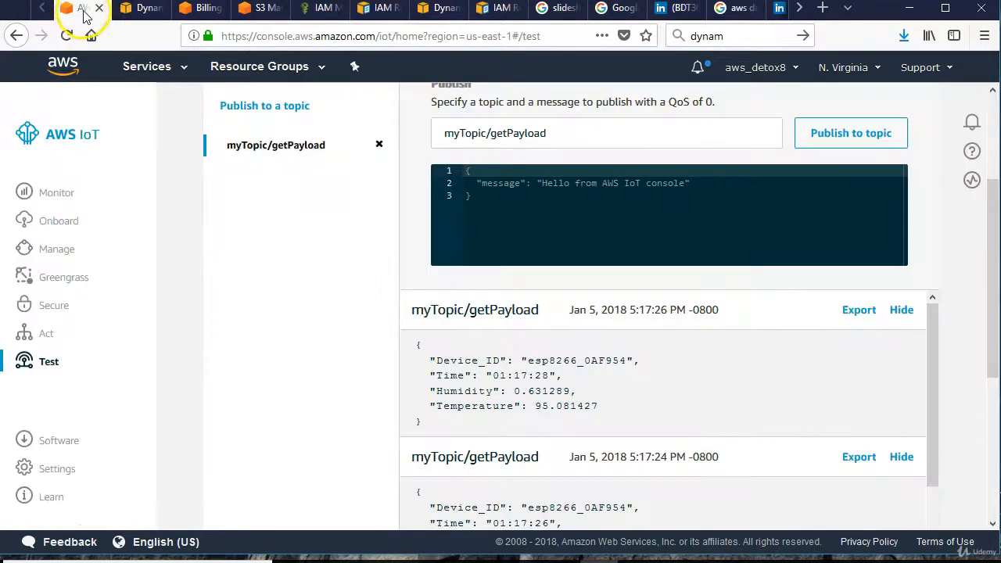
left_click(67, 75)
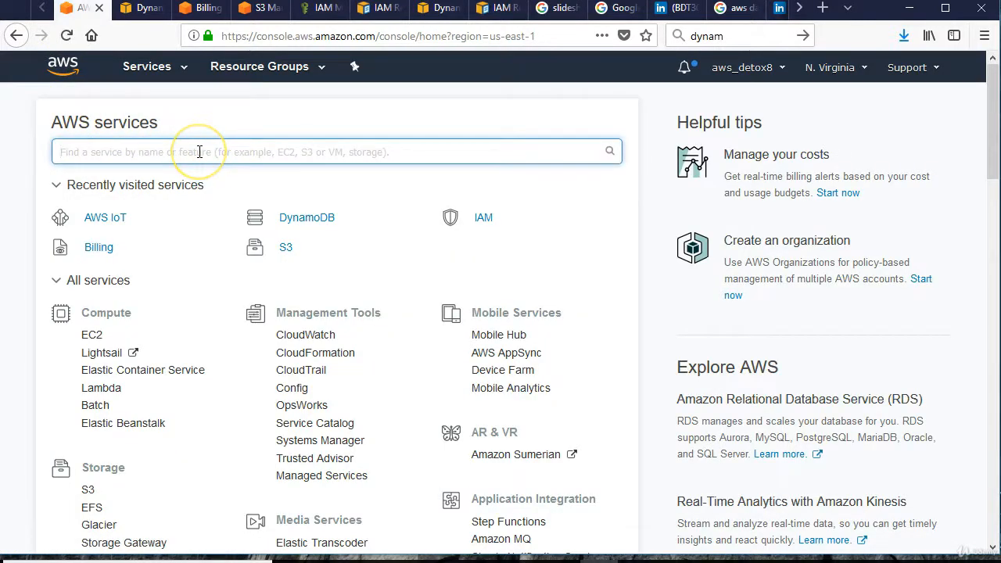
type("dat")
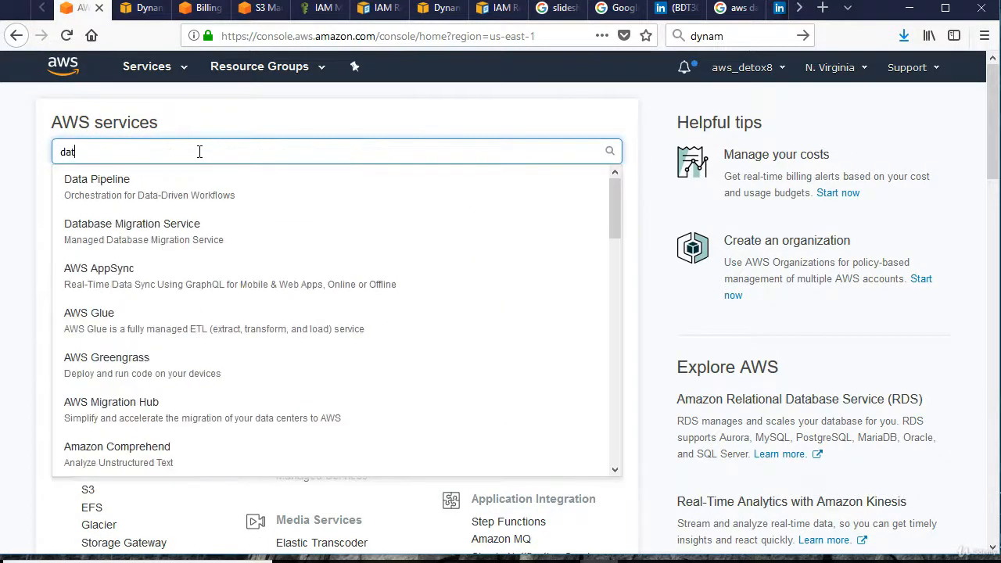
type("a pi")
left_click(110, 178)
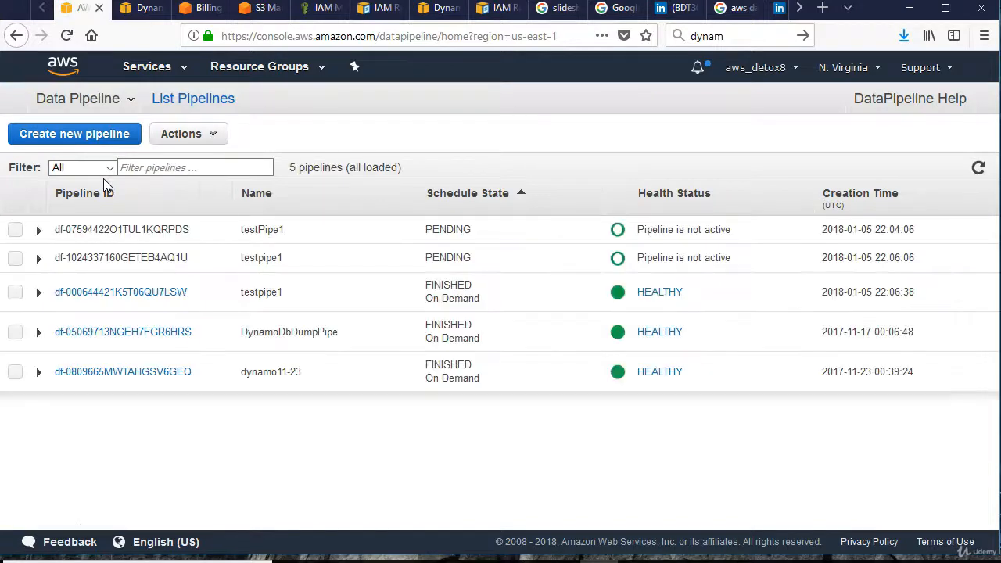
Step: Start creating a new pipeline and look over the settings on its form
left_click(90, 104)
left_click(79, 142)
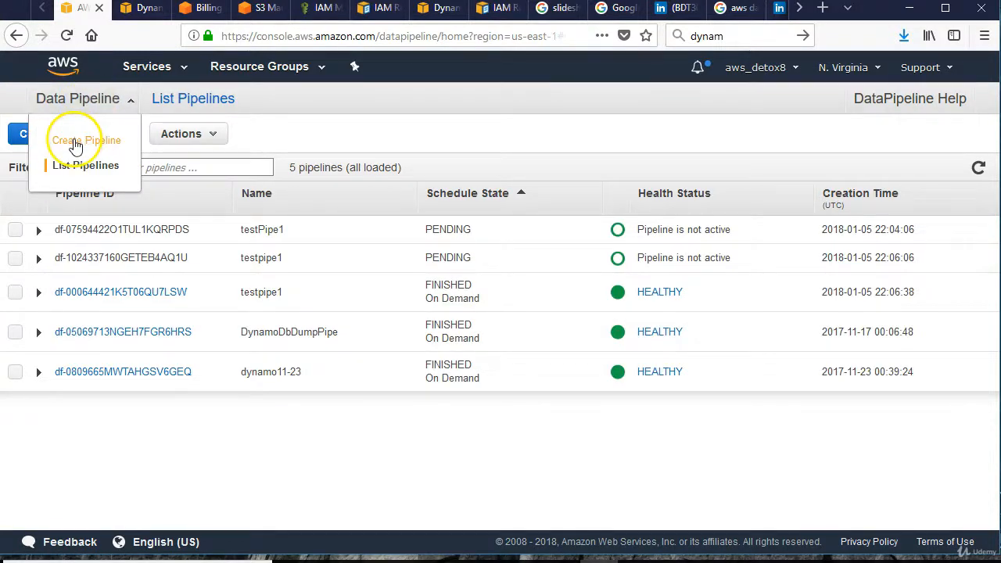
scroll(550, 231, "down", 7)
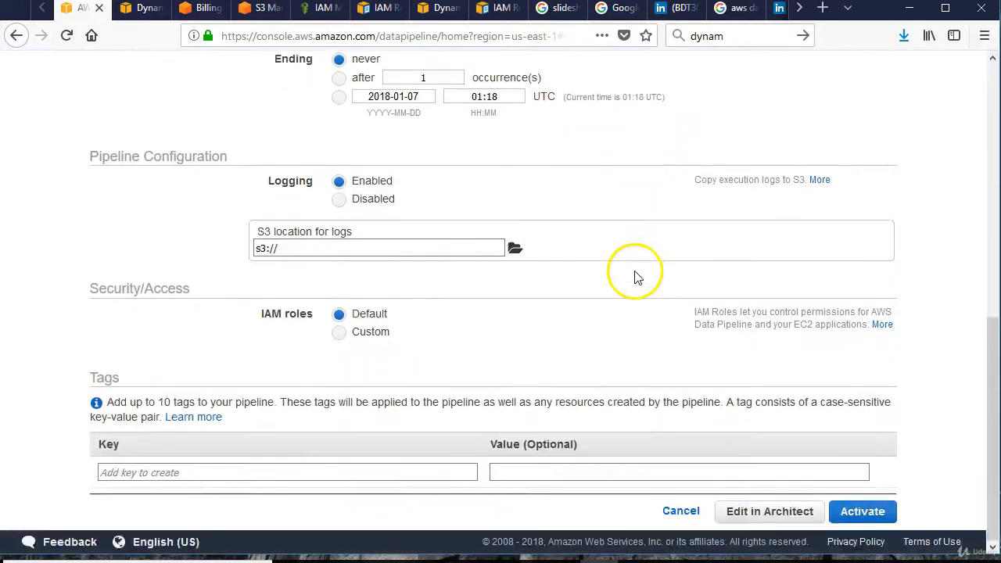
scroll(635, 274, "up", 5)
scroll(636, 278, "up", 2)
scroll(634, 271, "down", 6)
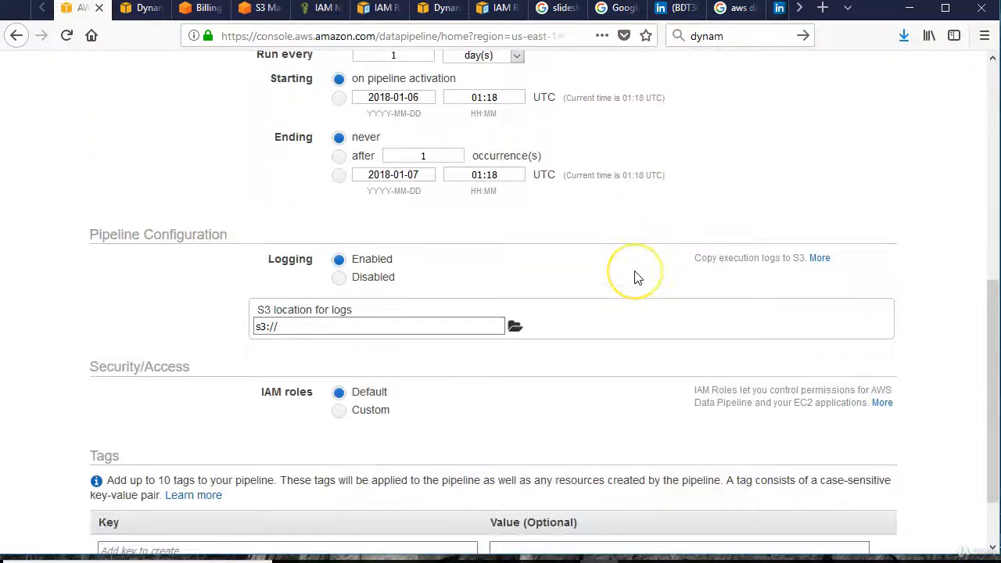
scroll(635, 271, "up", 3)
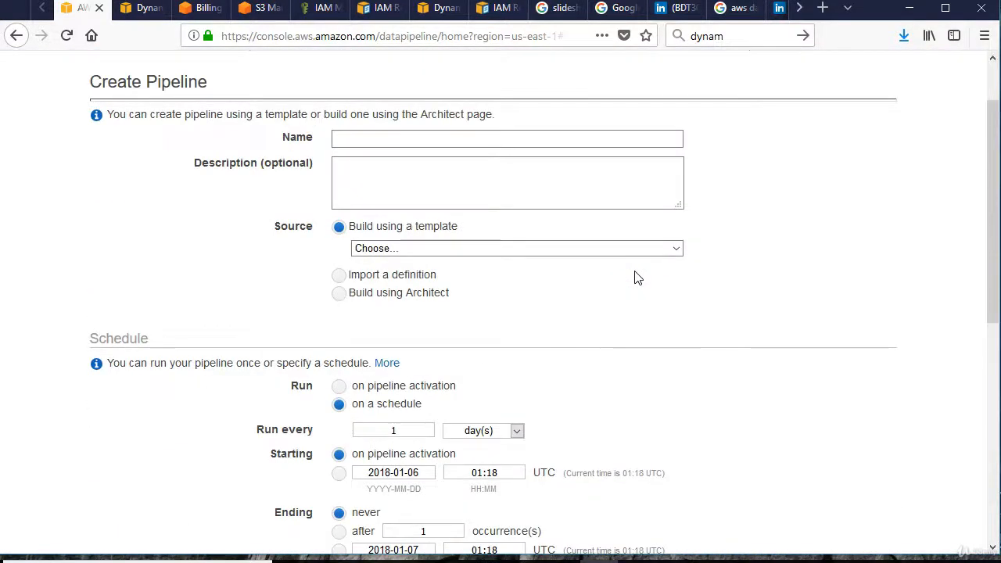
Step: Name the pipeline "ourdatapipeline" and describe it as "move data from our dynammo into an s3 bucket"
left_click(396, 138)
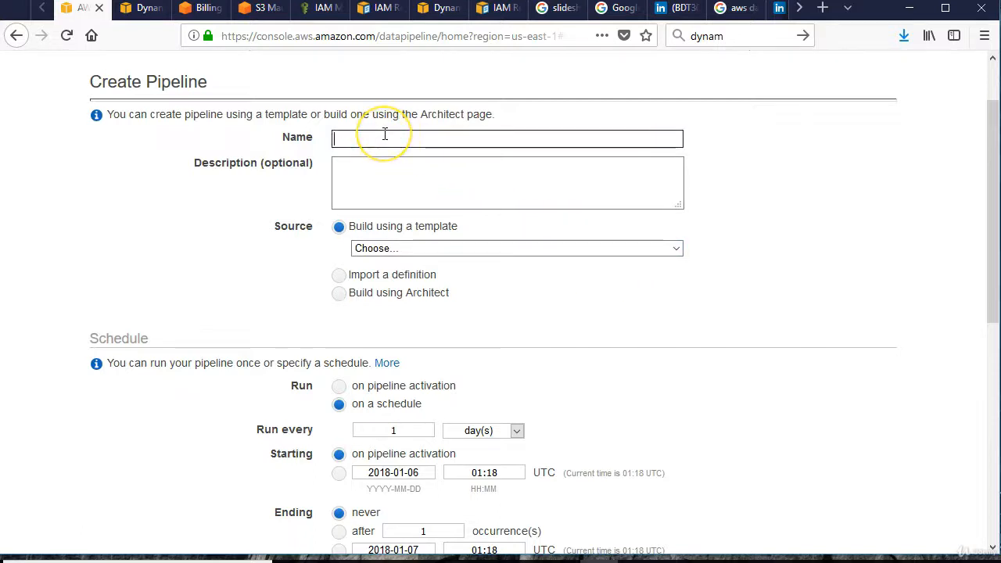
type("ourdatapipeline")
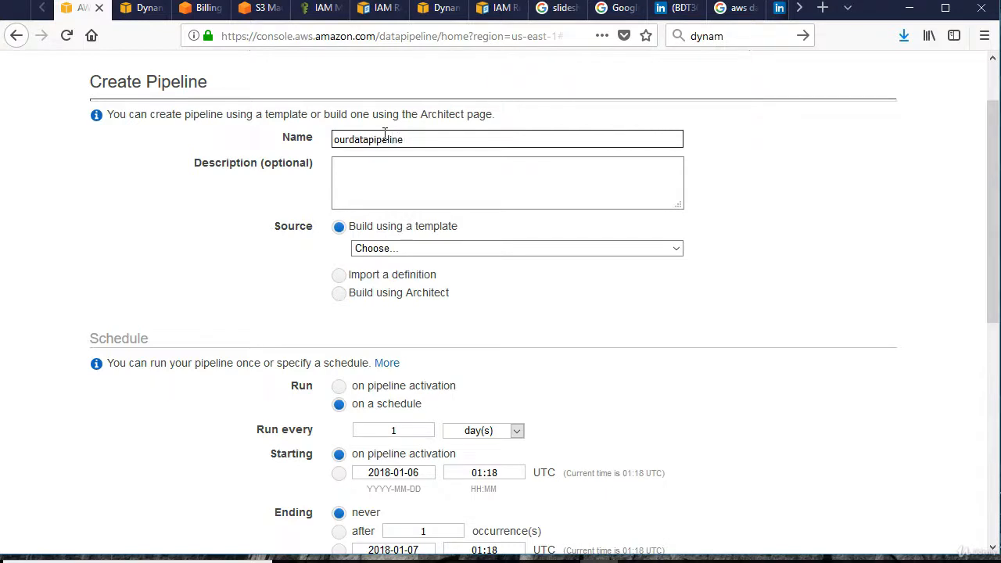
left_click(373, 165)
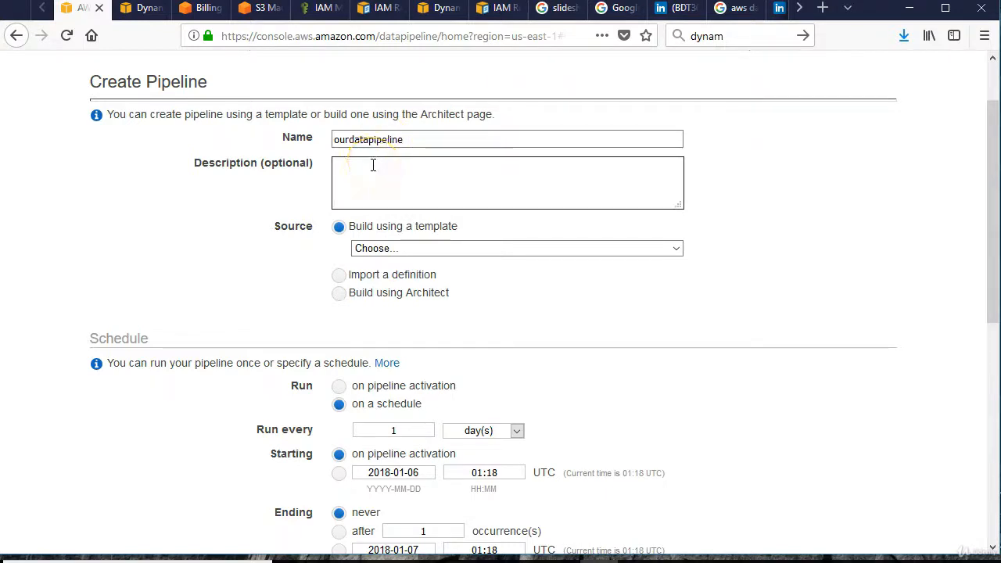
left_click(374, 170)
type("move data")
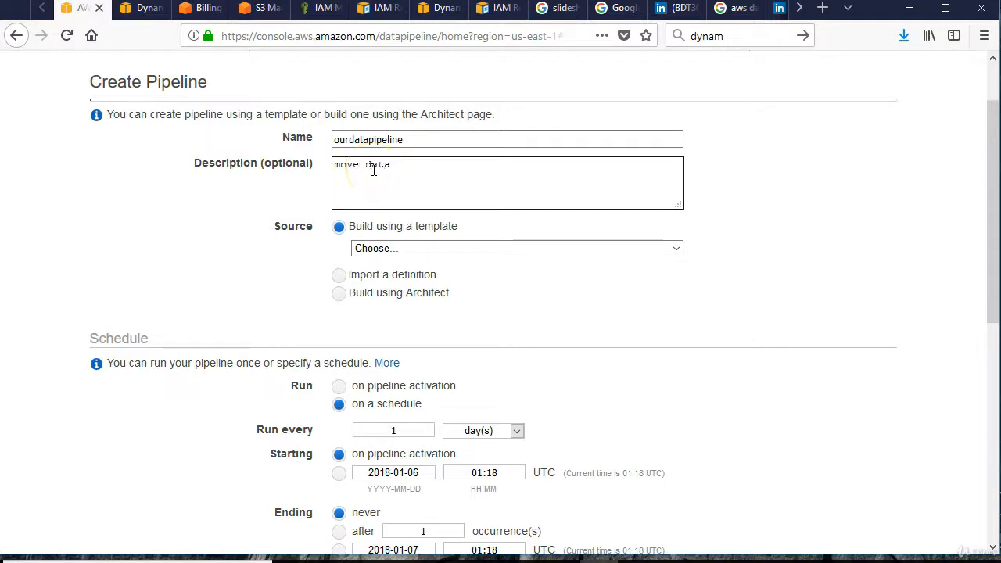
type(" from our dynammo into")
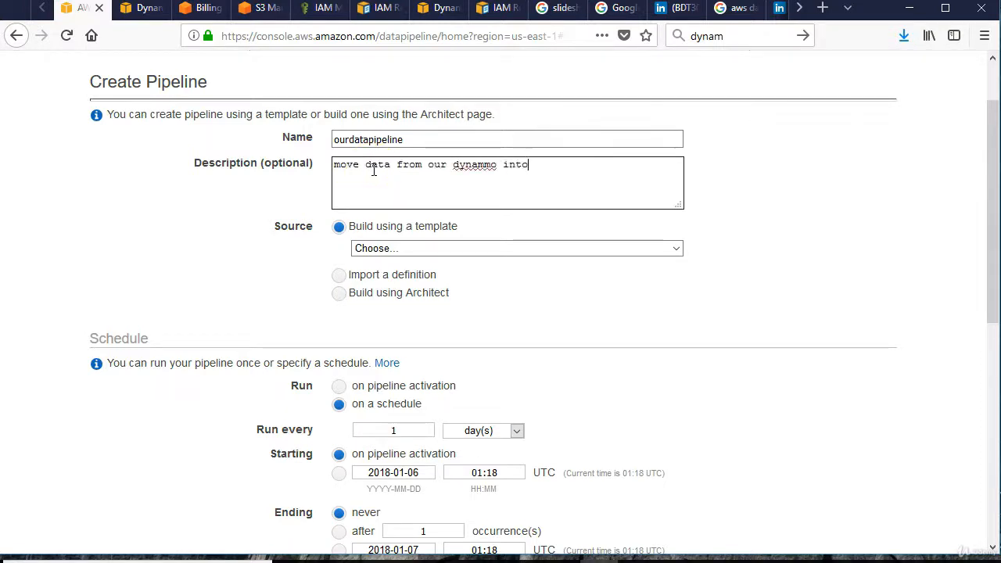
type(" an s3 bucket")
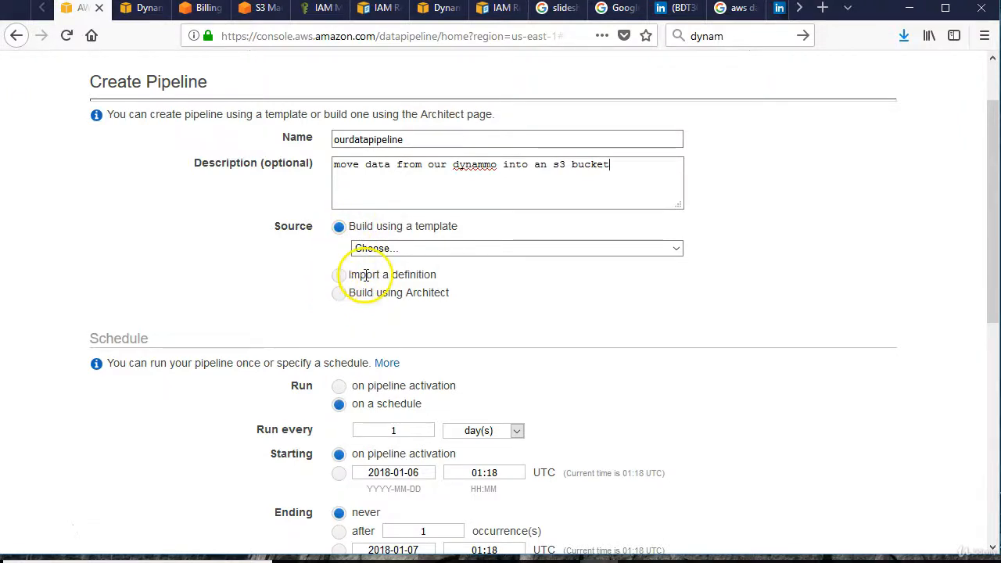
Step: Try the Getting Started using ShellCommandActivity template as the pipeline source and examine its shell command
left_click(344, 295)
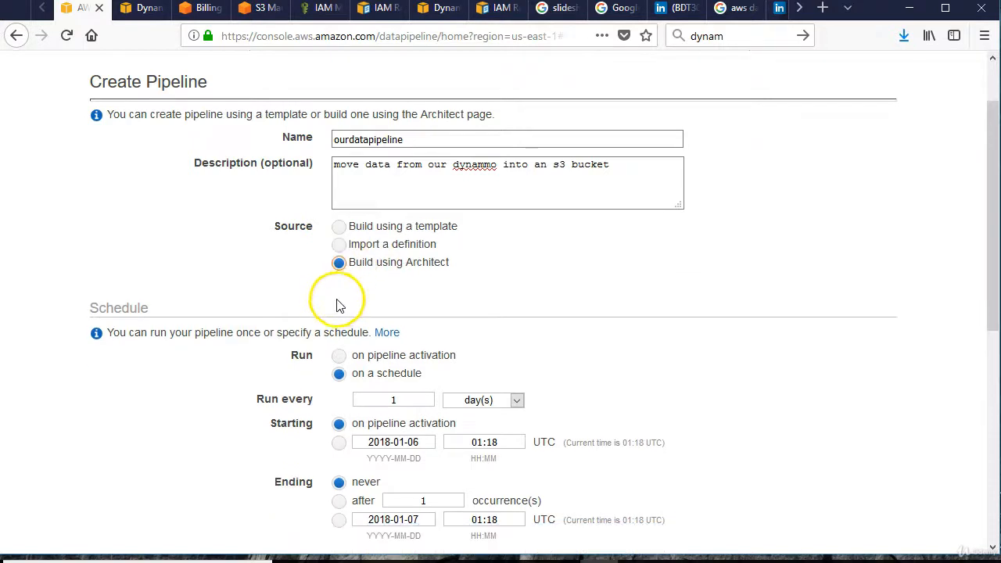
left_click(339, 229)
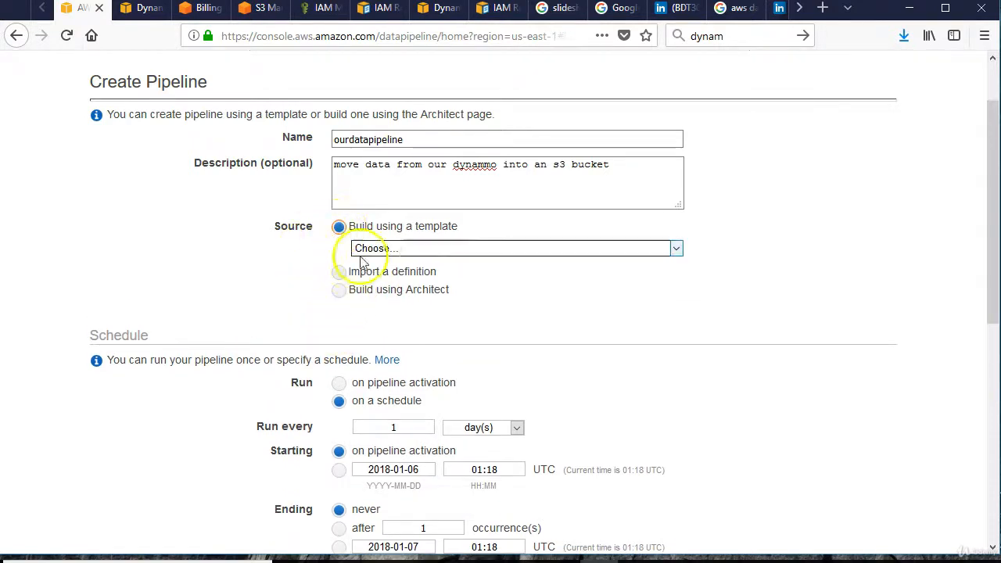
left_click(428, 252)
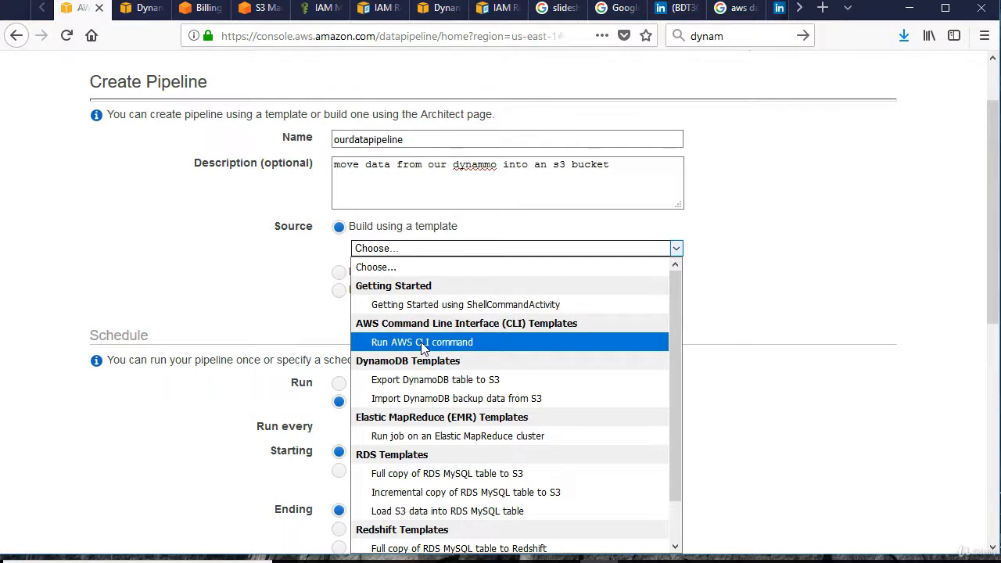
left_click(548, 305)
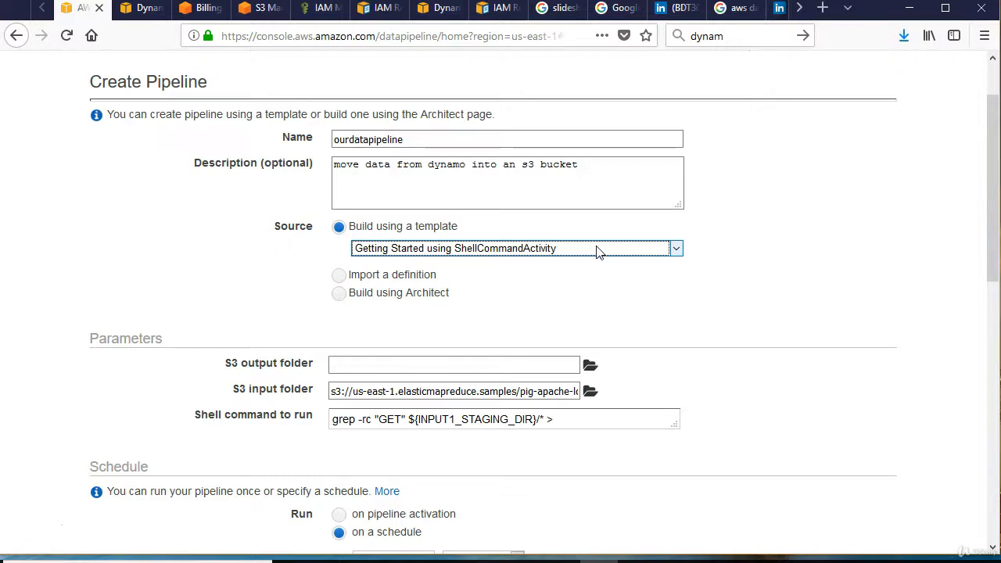
left_click(597, 250)
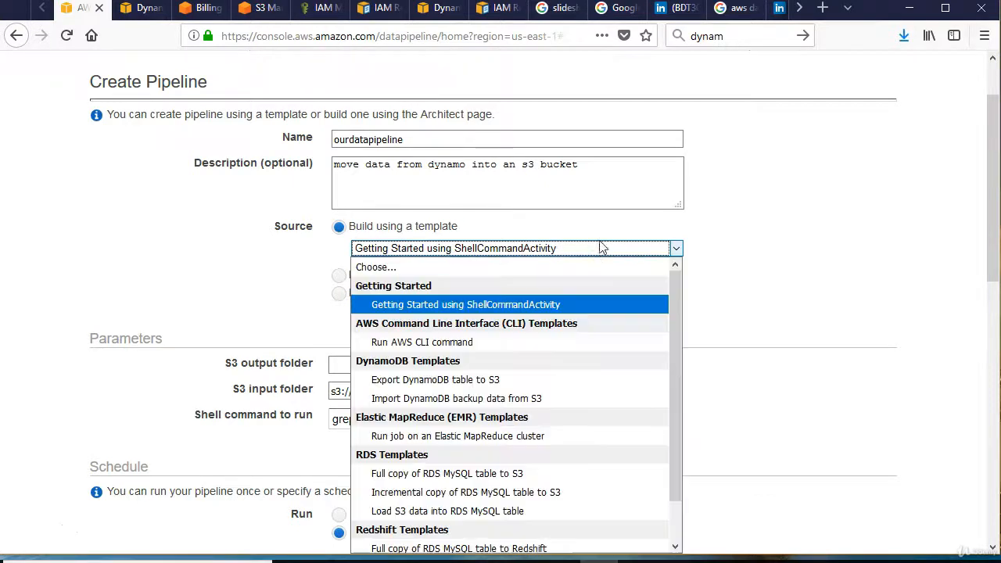
left_click(494, 305)
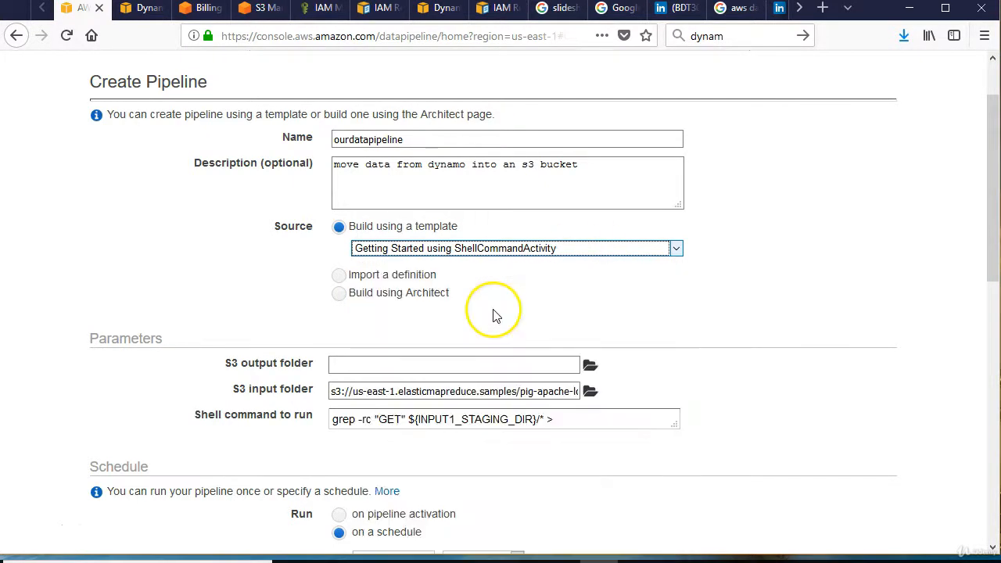
left_click_drag(550, 420, 334, 415)
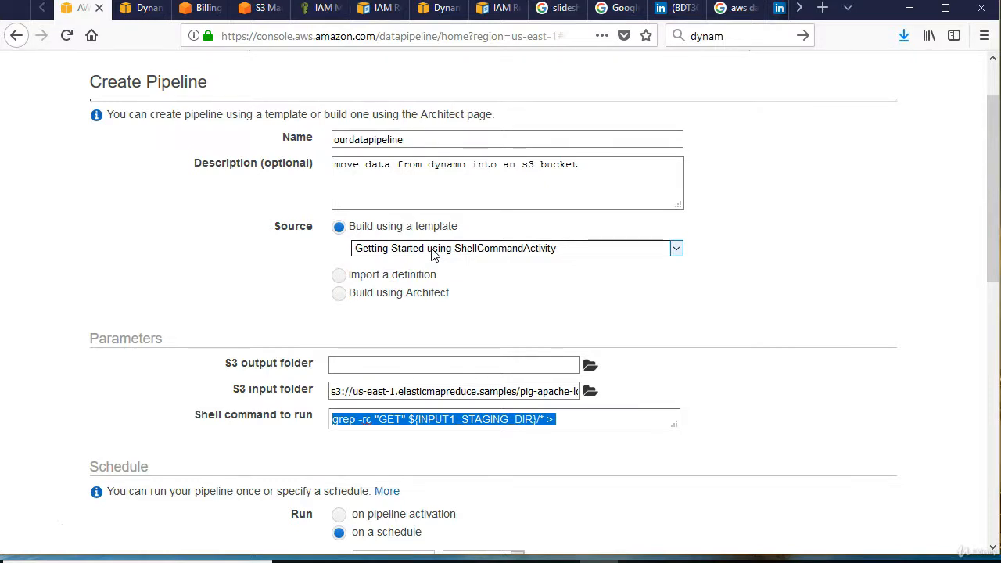
left_click(434, 298)
Step: Set the pipeline's source template to Export DynamoDB table to S3
left_click(415, 250)
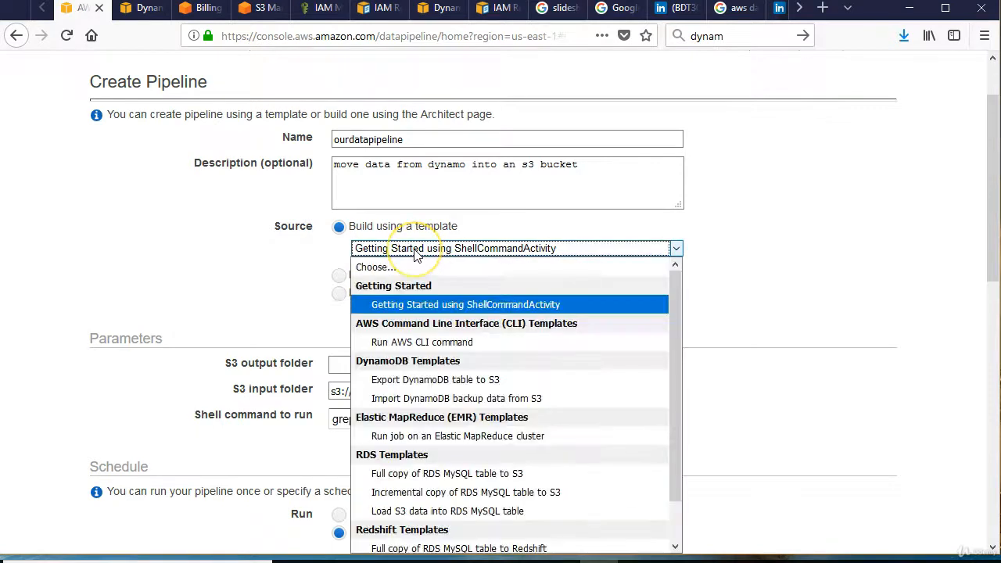
left_click_drag(415, 256, 408, 347)
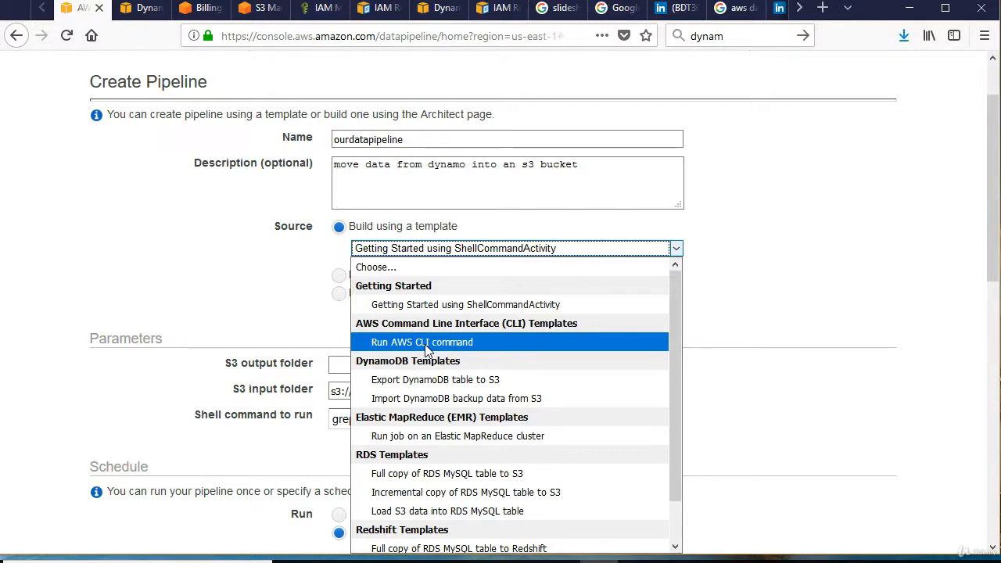
left_click(415, 388)
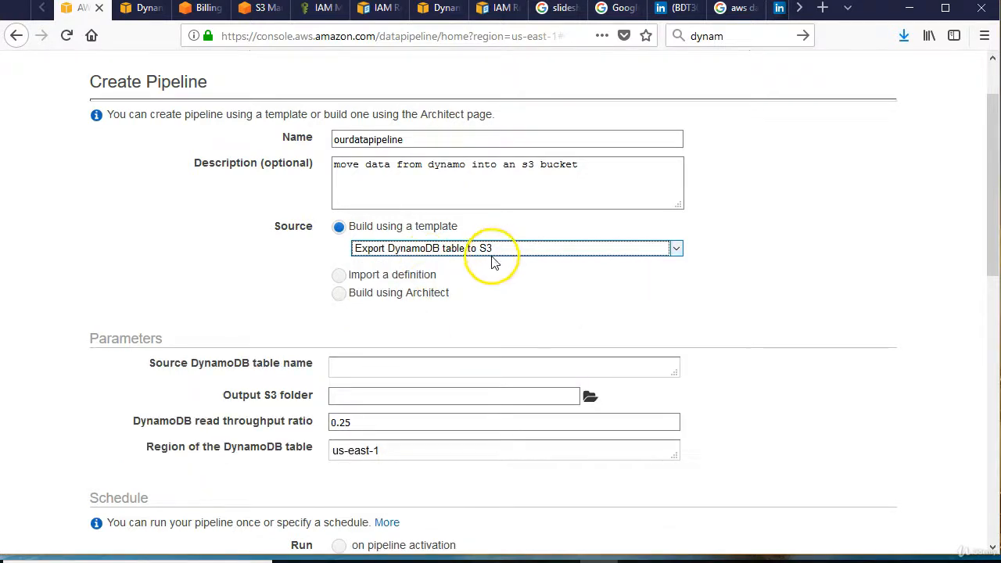
Step: Set the source DynamoDB table name to Testtable and the output S3 folder to s3://testbucket115/
left_click(356, 368)
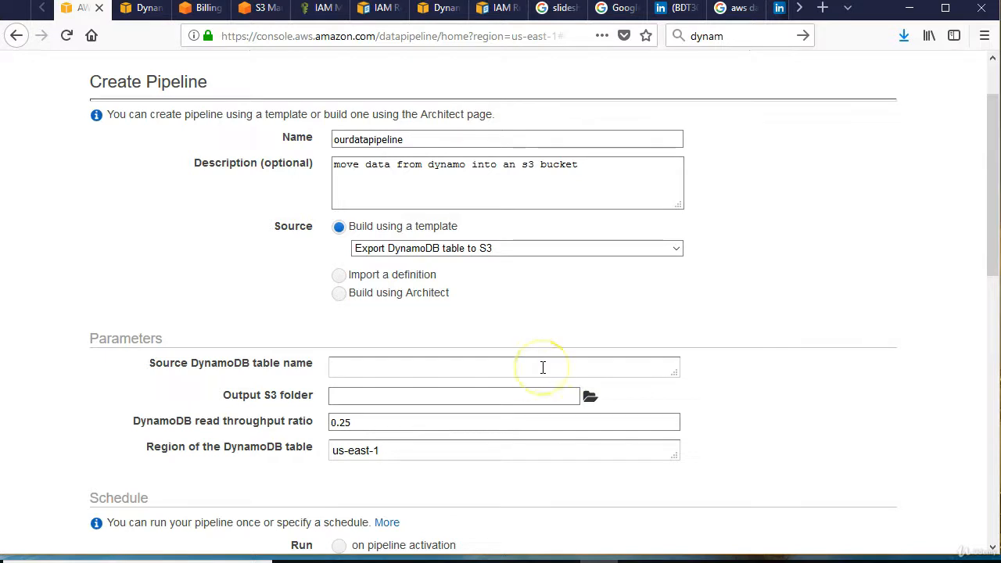
type("Testtable")
left_click(591, 400)
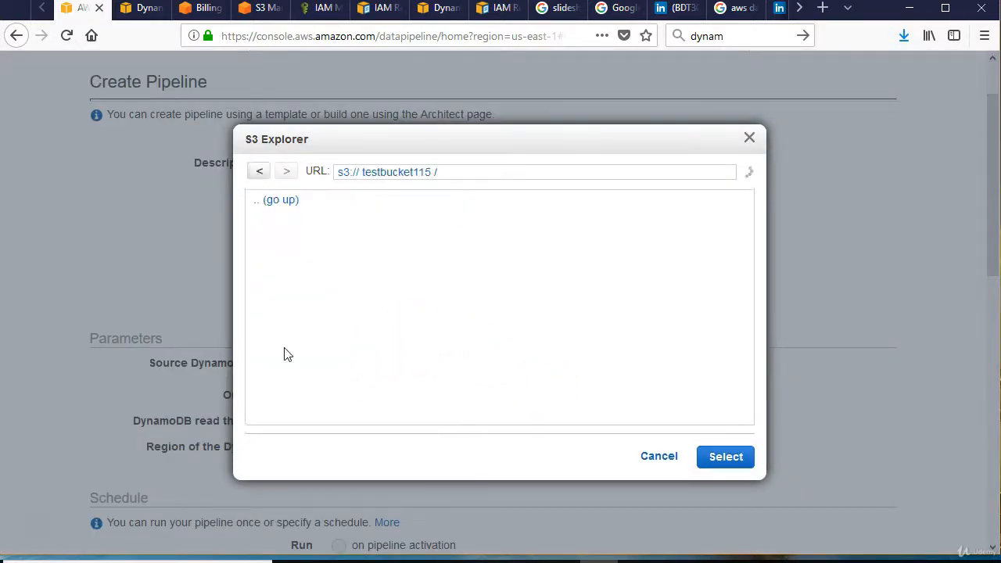
left_click(718, 461)
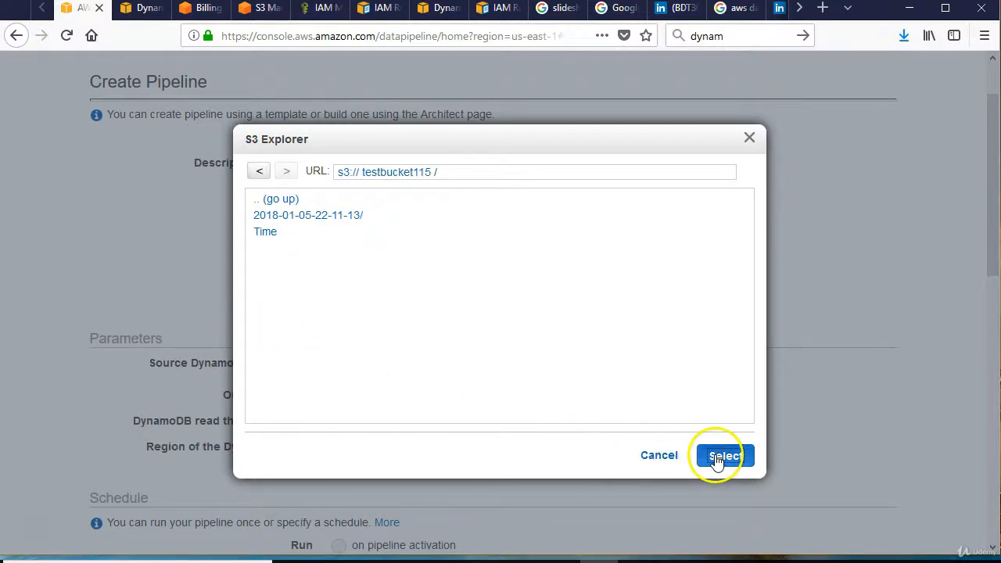
left_click(370, 369)
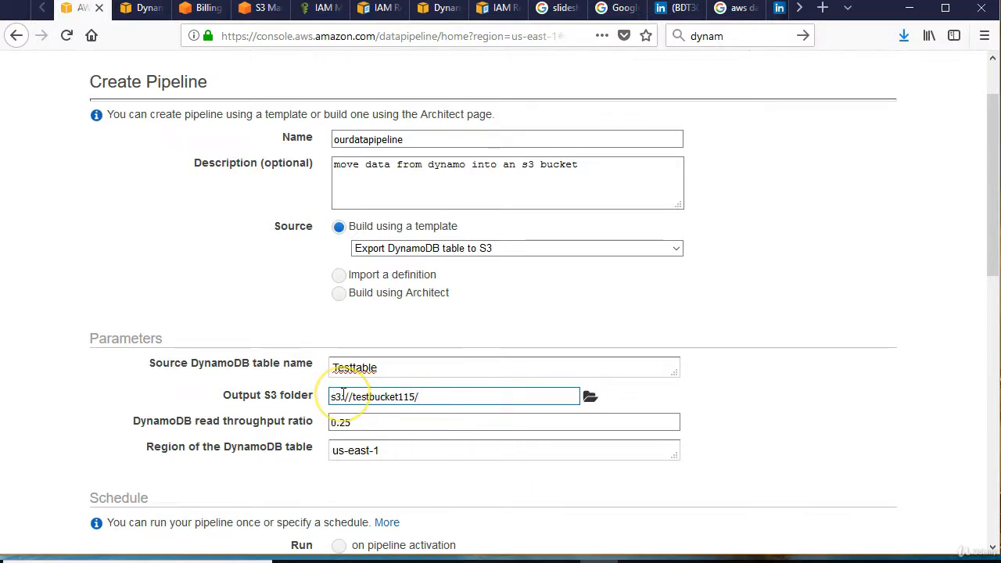
Step: Set the pipeline to run on pipeline activation and disable logging
scroll(380, 391, "down", 6)
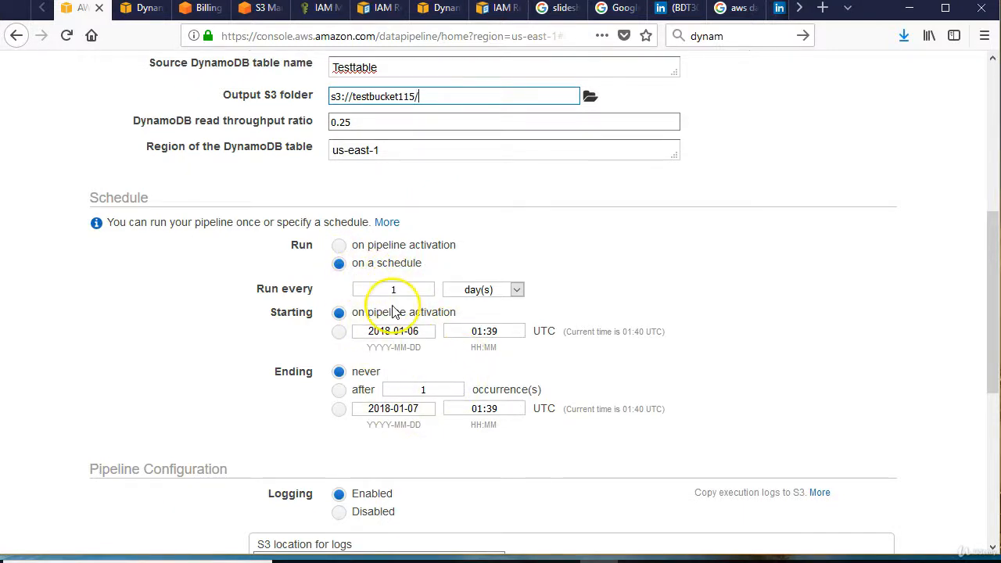
left_click(340, 247)
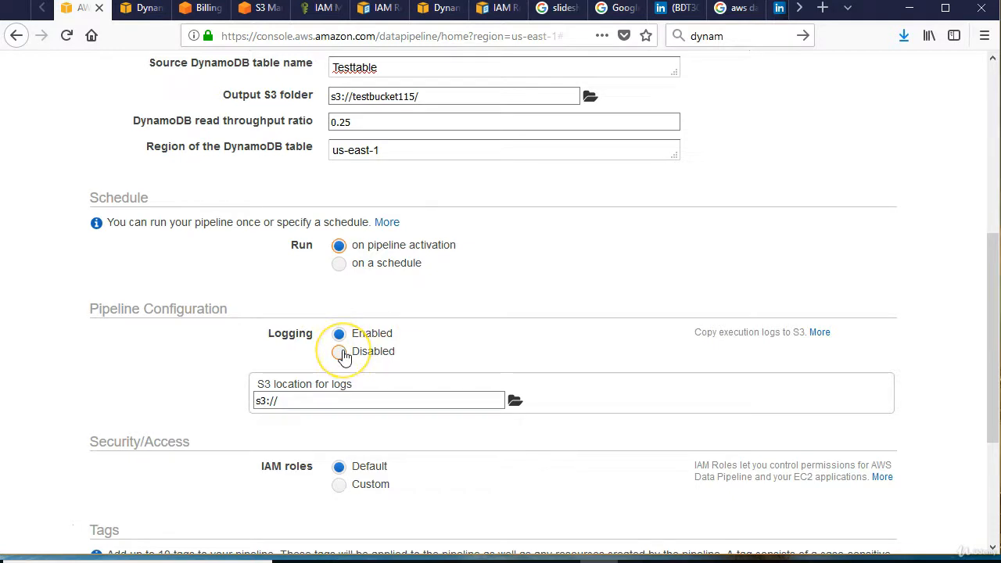
left_click(331, 398)
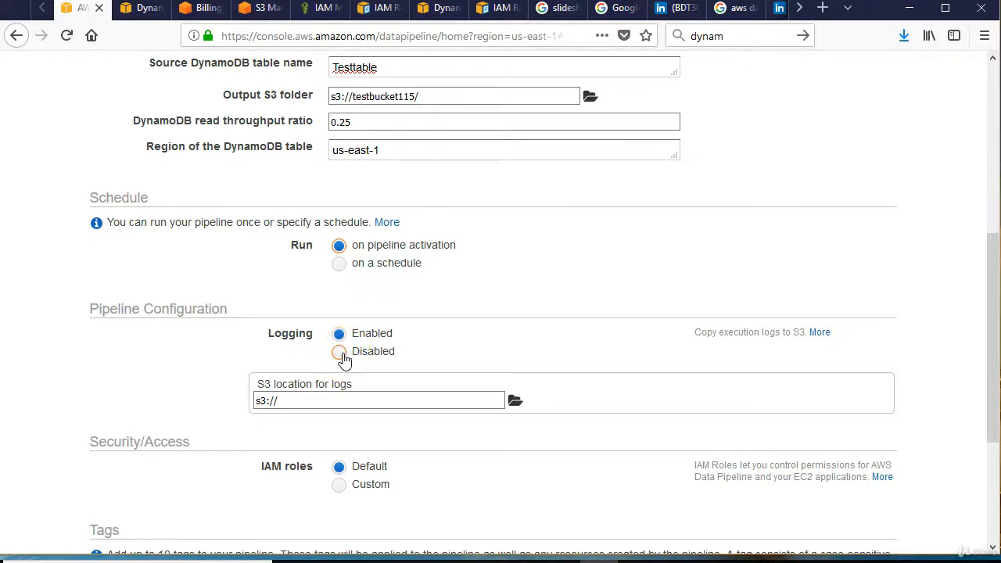
left_click(340, 353)
scroll(497, 347, "down", 2)
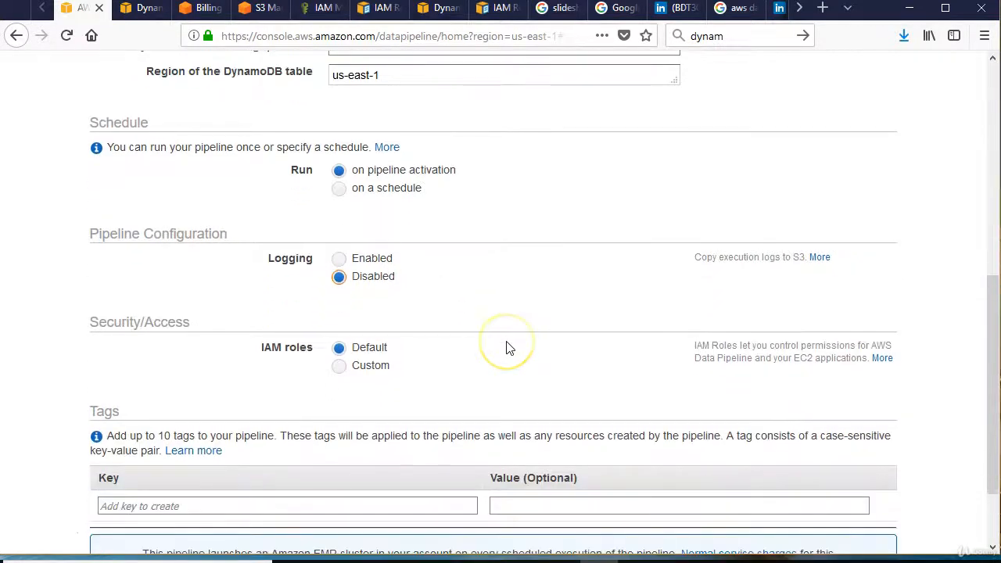
Step: Switch the IAM roles to Custom to examine the assigned pipeline role and EC2 instance role
left_click(340, 367)
left_click(339, 348)
left_click(340, 366)
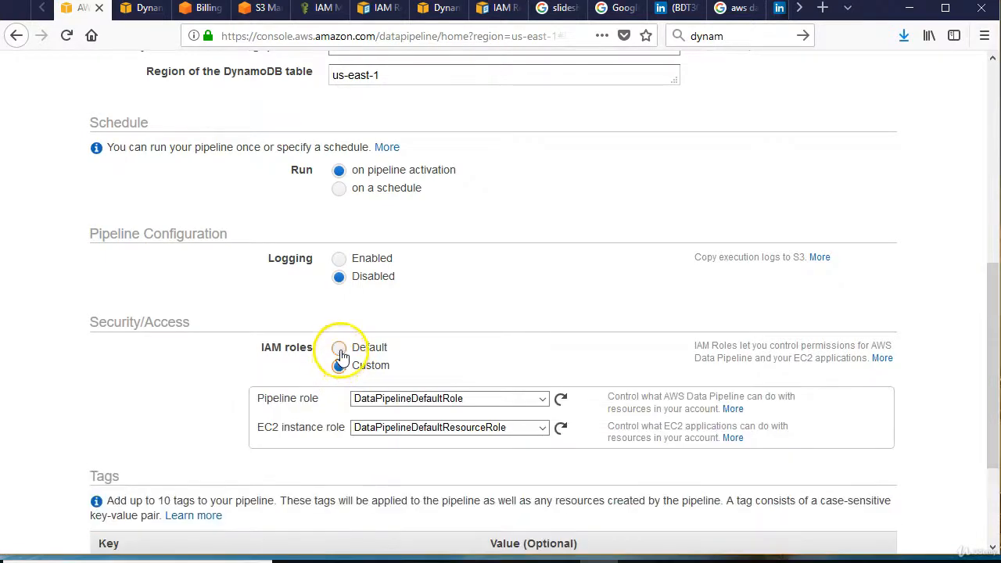
left_click(339, 348)
left_click(340, 366)
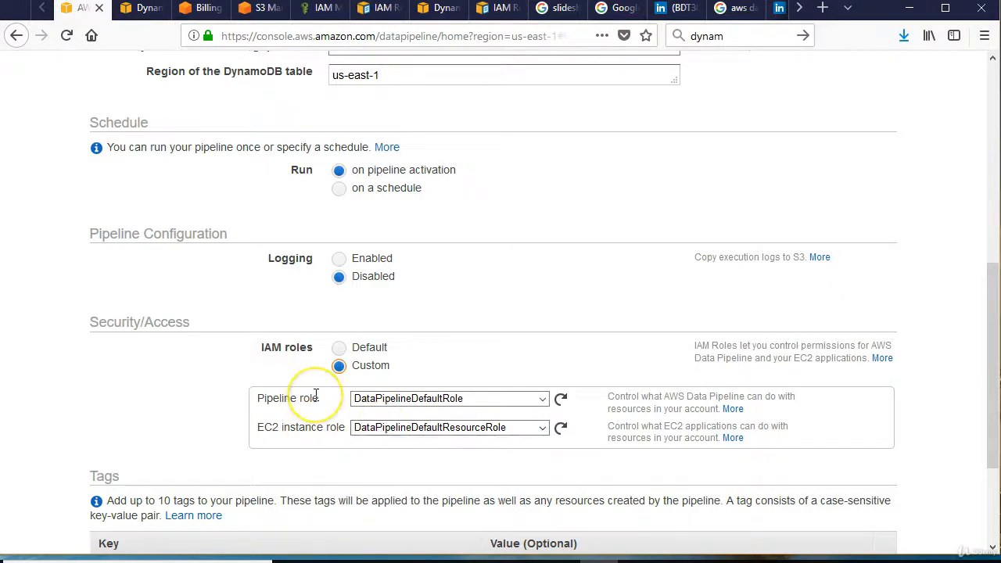
Step: Examine the AWSDataPipelineRole policy JSON in the IAM console, covering its DynamoDB, EC2 and S3 permissions
left_click(317, 9)
scroll(320, 339, "up", 10)
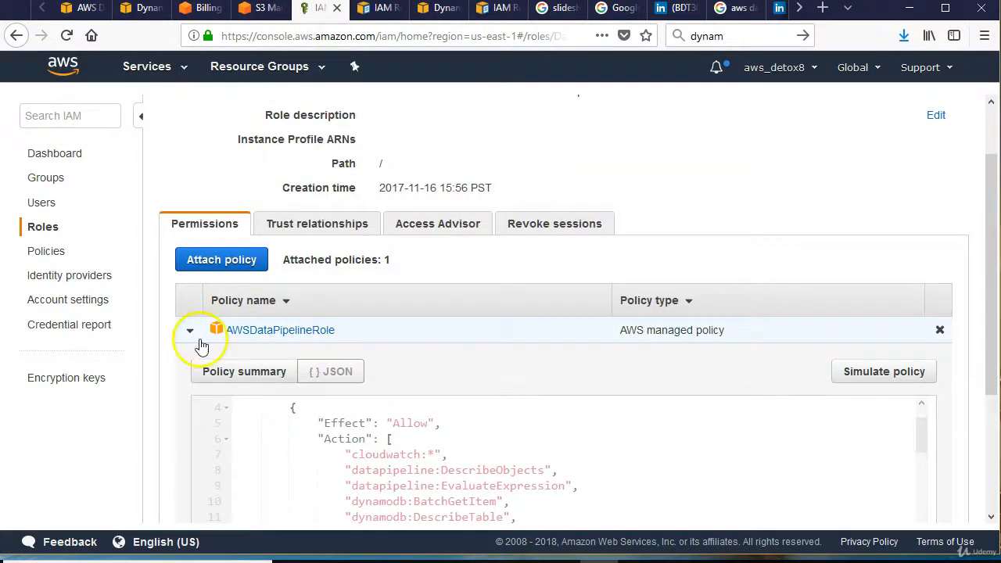
scroll(519, 385, "down", 3)
scroll(520, 385, "down", 1)
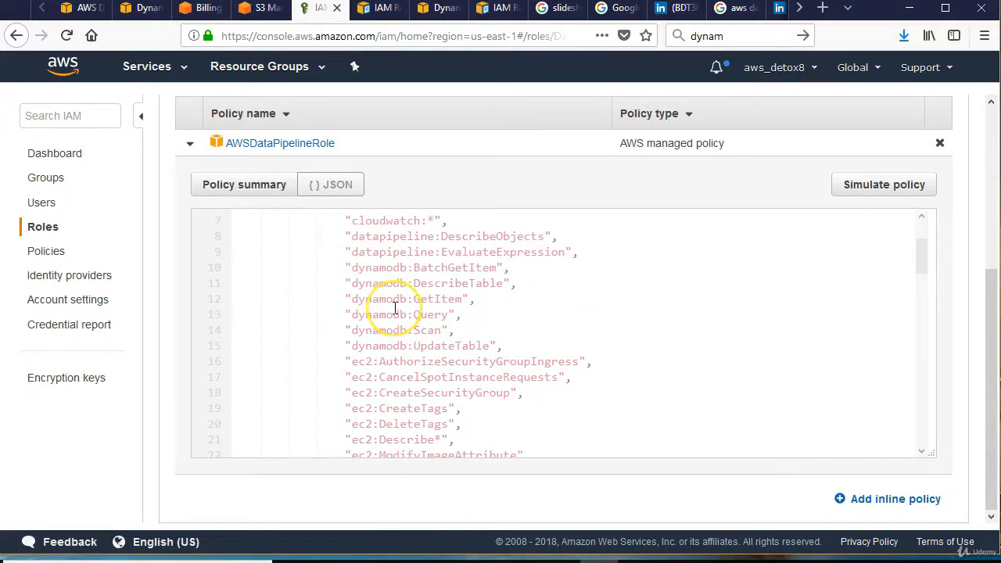
scroll(391, 348, "down", 2)
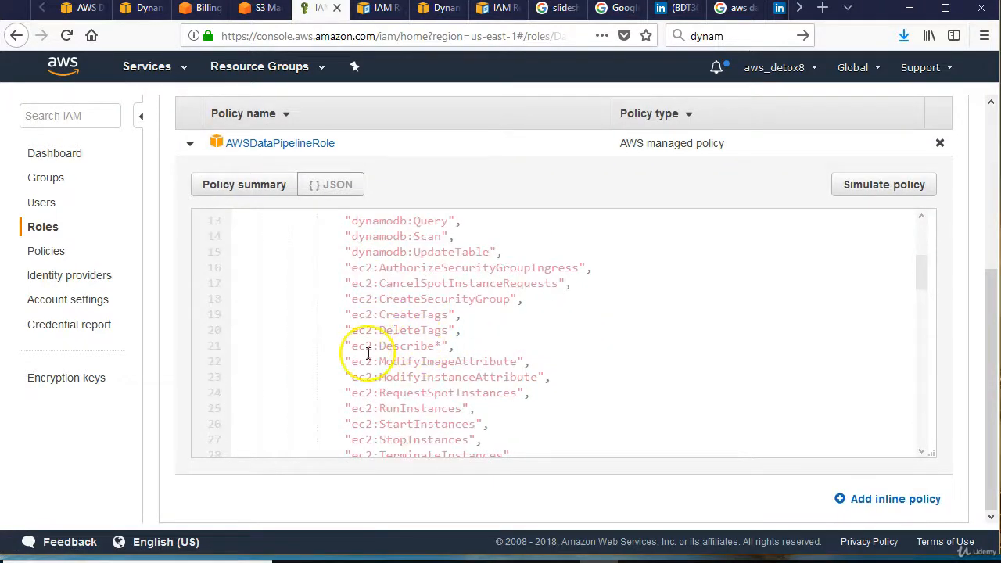
scroll(369, 354, "down", 4)
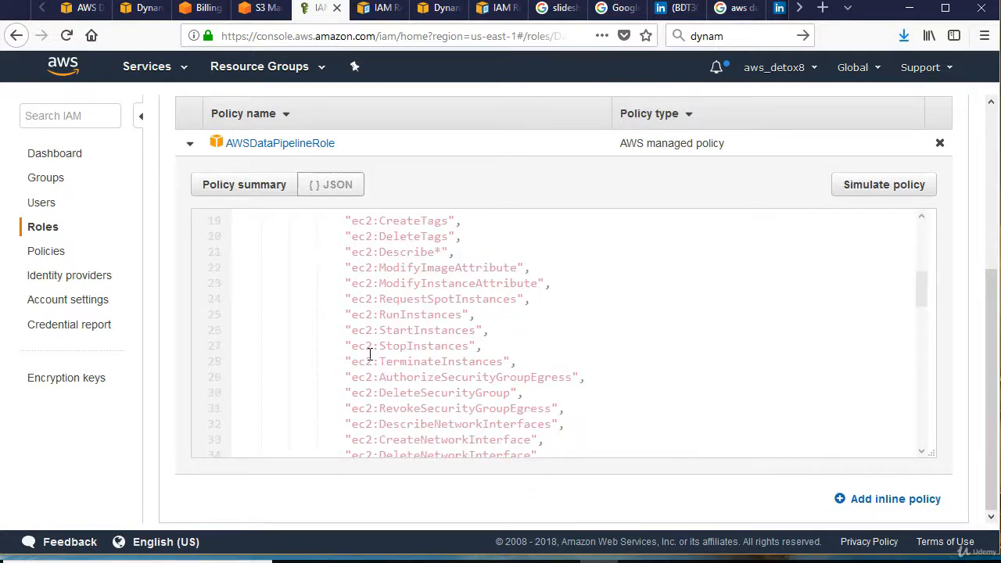
scroll(423, 313, "down", 8)
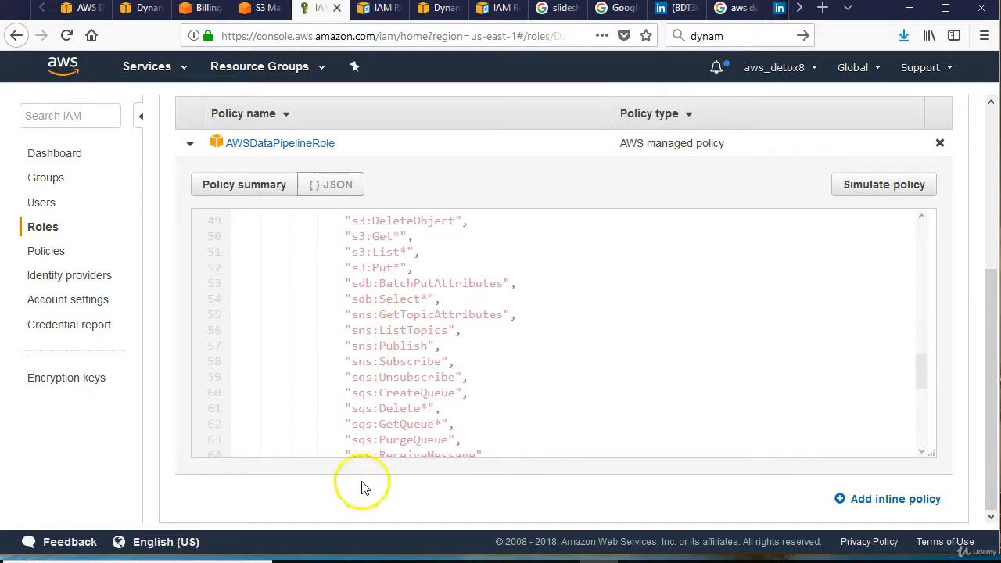
scroll(372, 332, "up", 1)
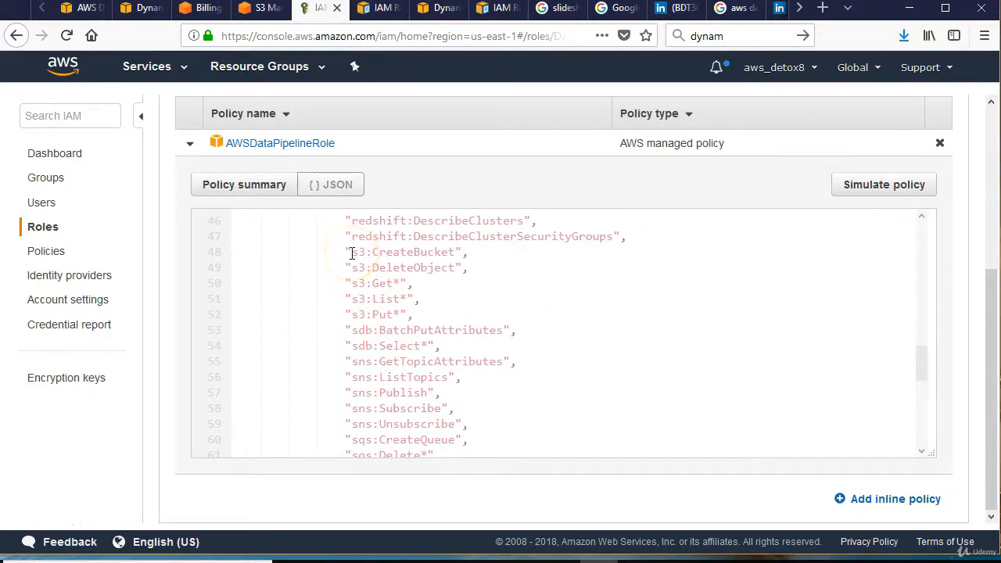
left_click_drag(362, 252, 389, 294)
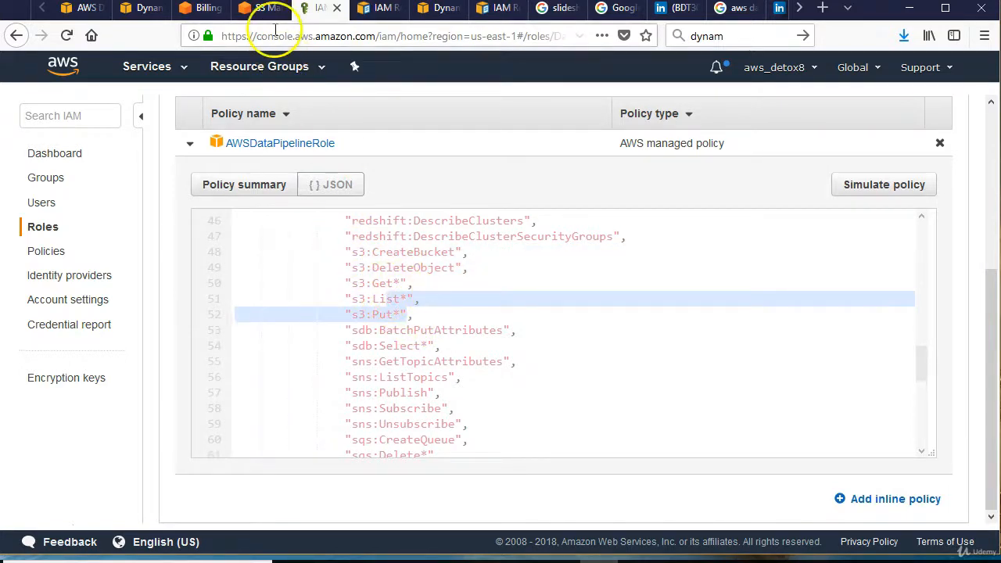
Step: Return to the Data Pipeline creation form and set the IAM roles to Default
left_click(262, 8)
left_click(205, 9)
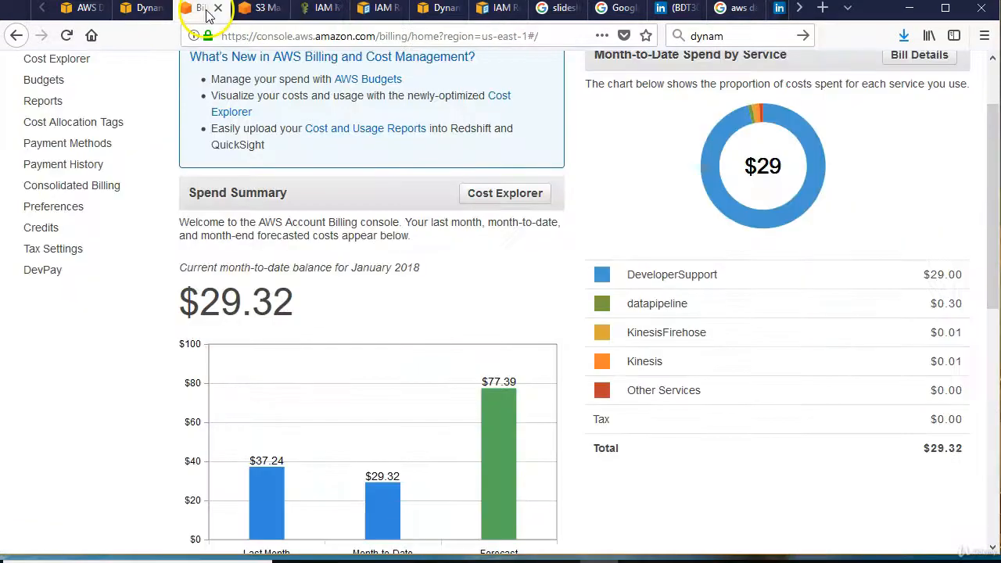
left_click(148, 9)
left_click(83, 10)
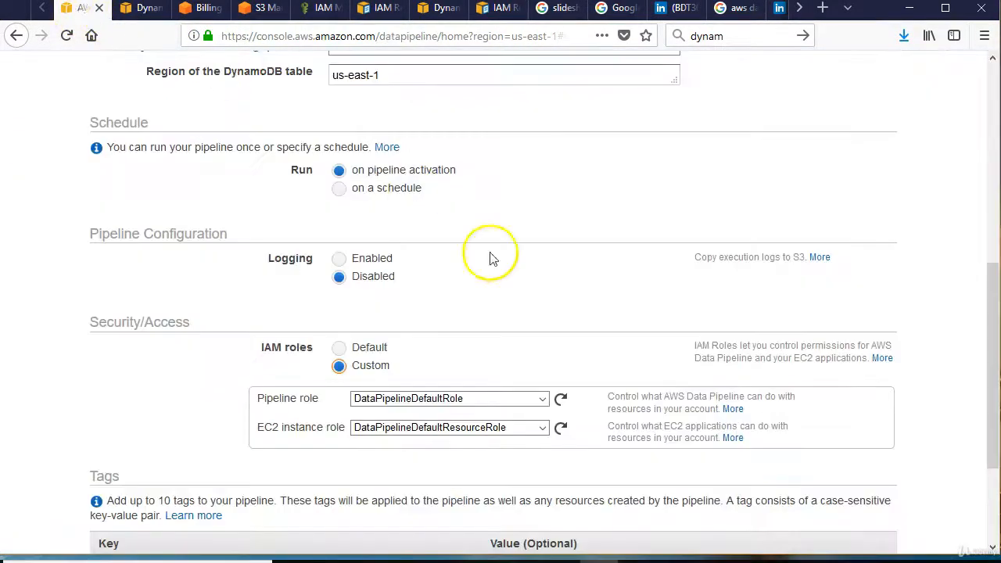
scroll(574, 347, "down", 3)
left_click(338, 200)
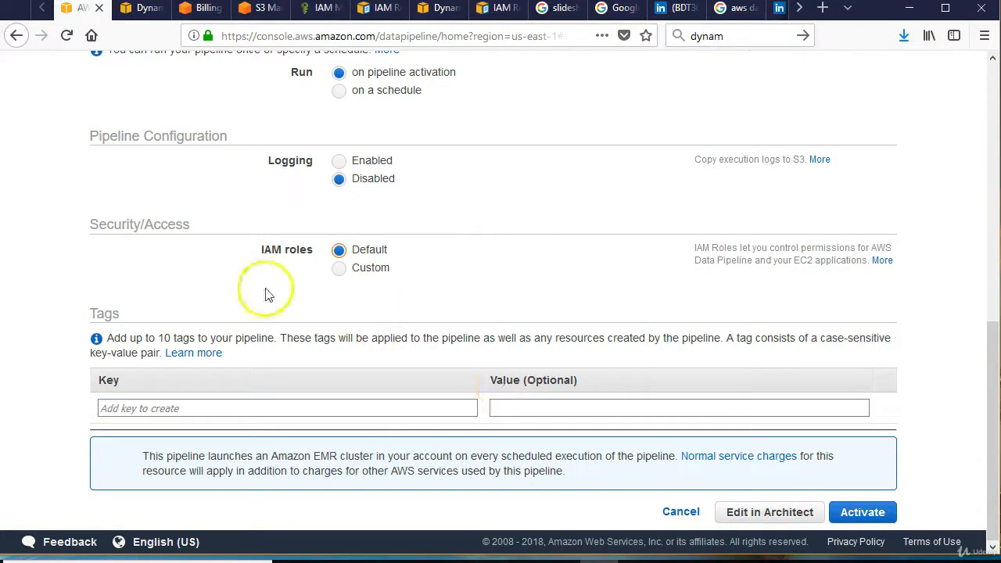
Step: Start activating the pipeline, but choose to edit it in Architect instead
left_click(847, 515)
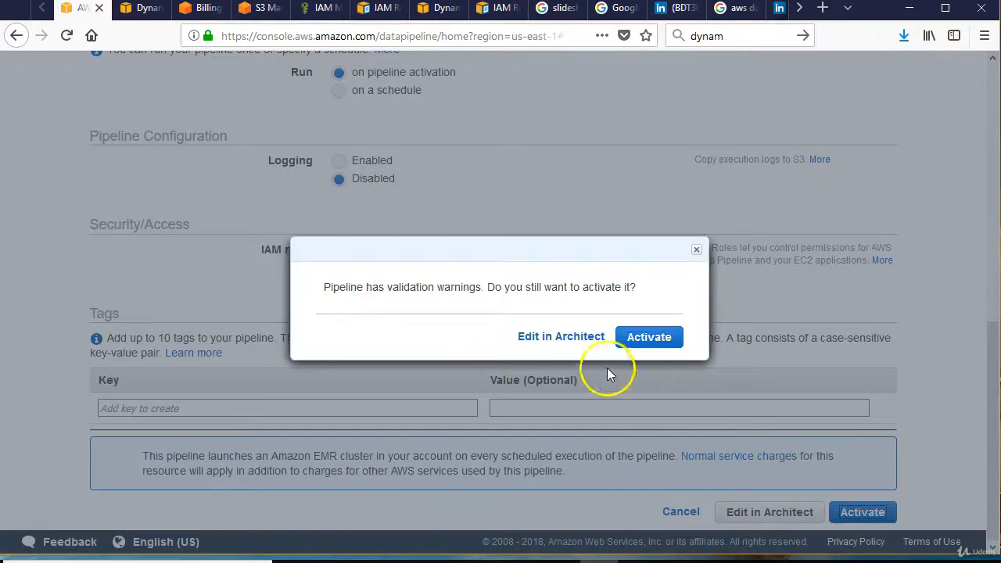
left_click(640, 343)
left_click(576, 349)
left_click(569, 346)
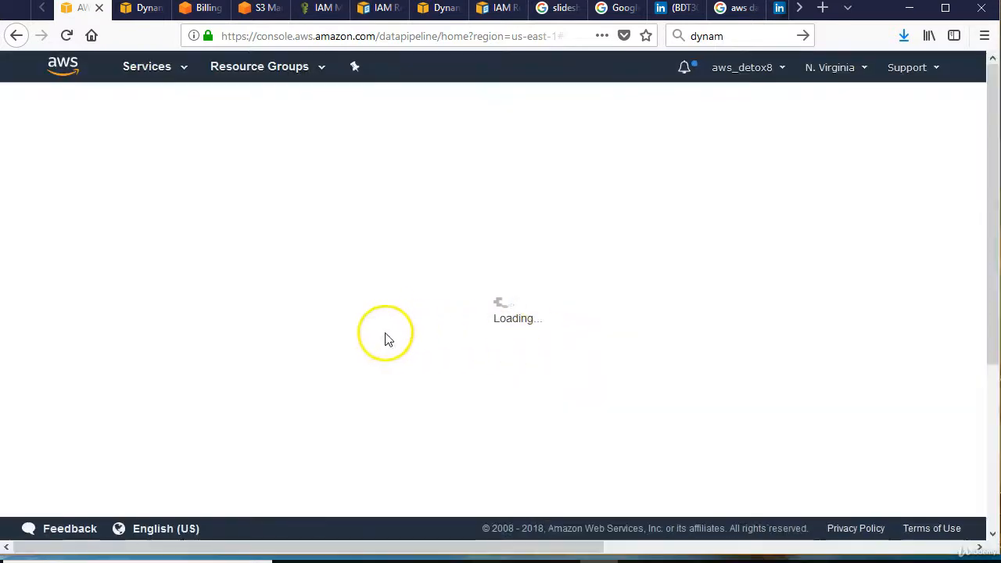
Step: Read the validation warnings for the EmrClusterForBackup and Default objects
scroll(259, 477, "down", 2)
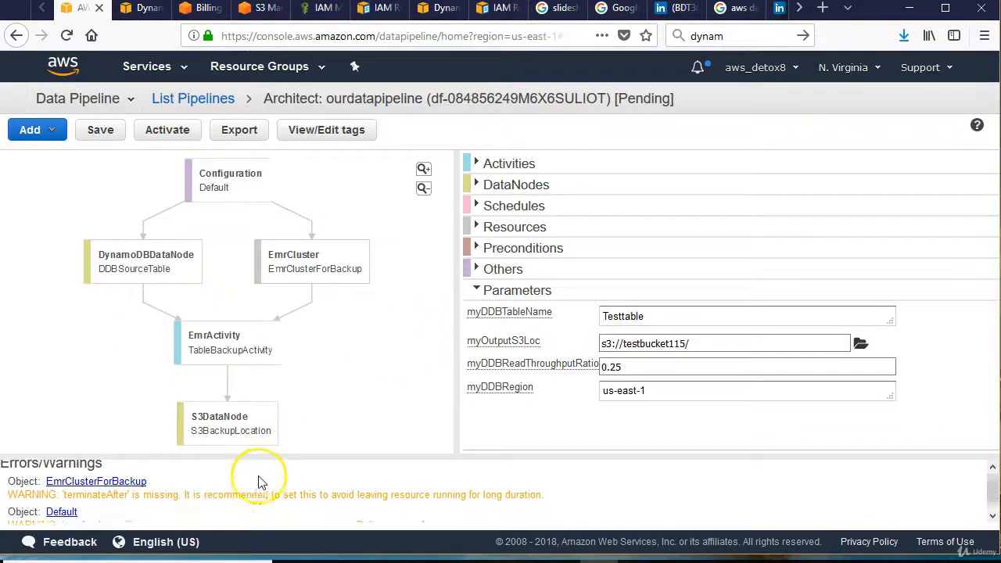
scroll(262, 481, "up", 2)
scroll(262, 481, "down", 1)
left_click(251, 461)
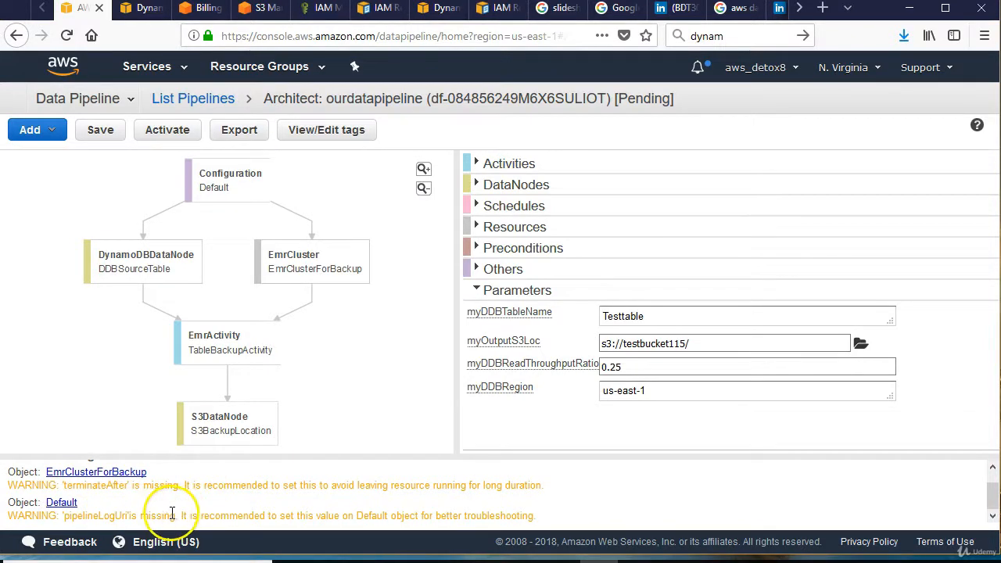
left_click(217, 486)
Step: Review the month-to-date spend by service and the spend summary chart in the Billing & Cost Management Dashboard
left_click(205, 8)
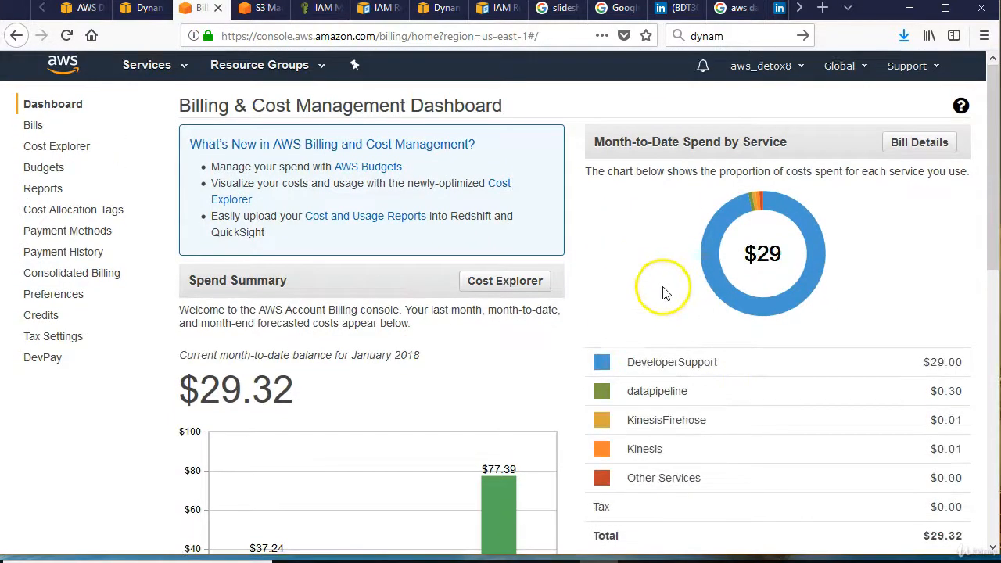
scroll(657, 282, "down", 2)
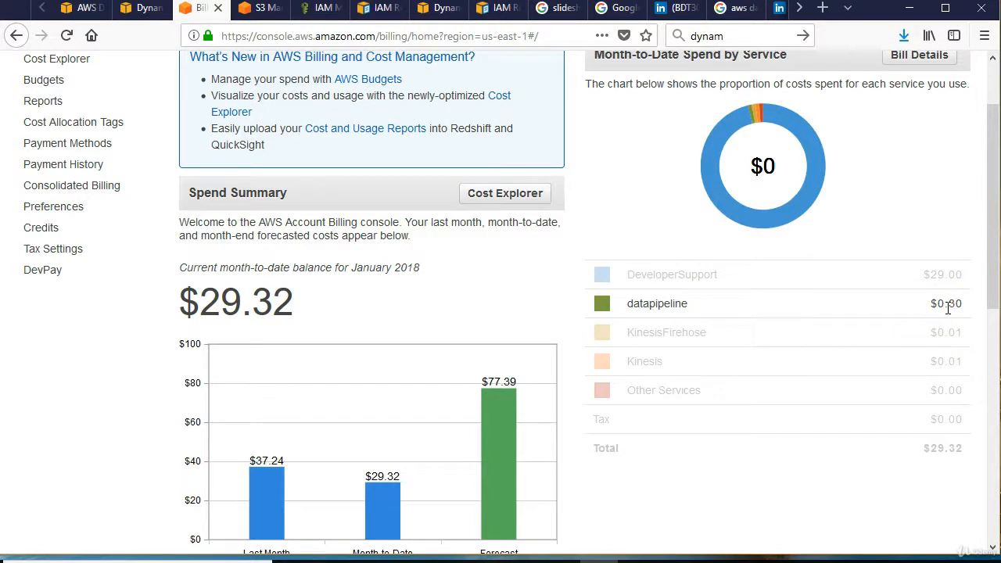
left_click(949, 331)
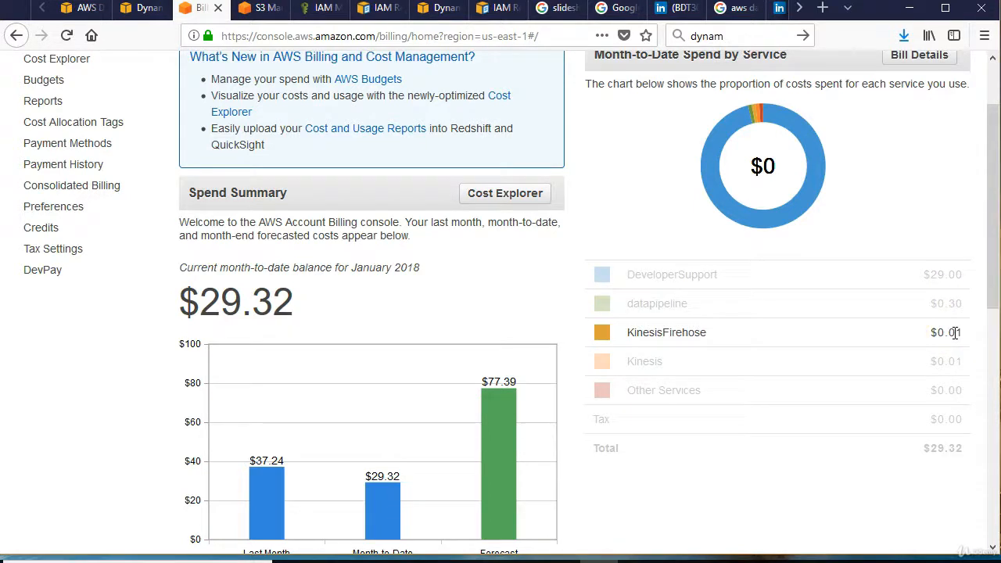
left_click(349, 220)
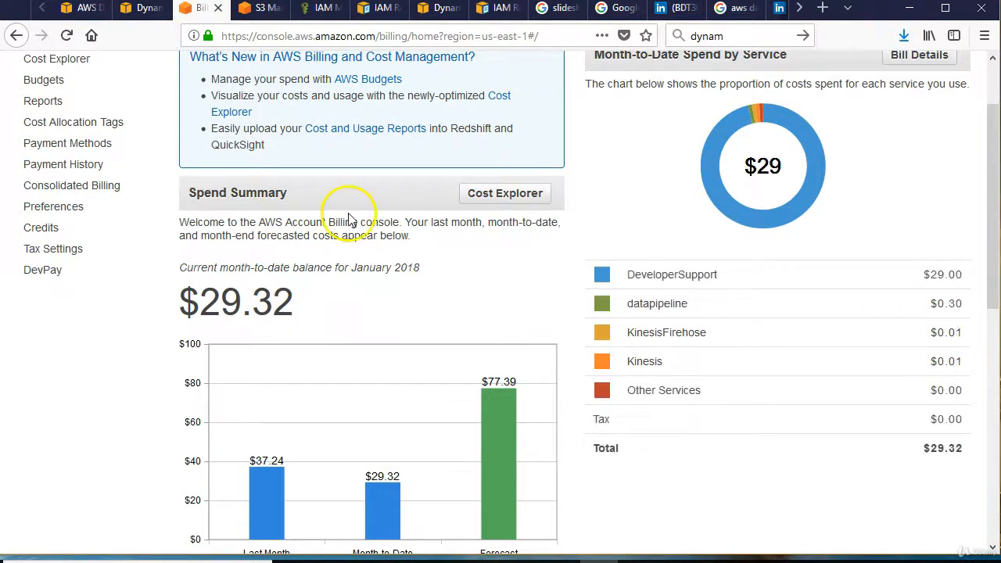
scroll(481, 320, "up", 2)
scroll(484, 316, "down", 4)
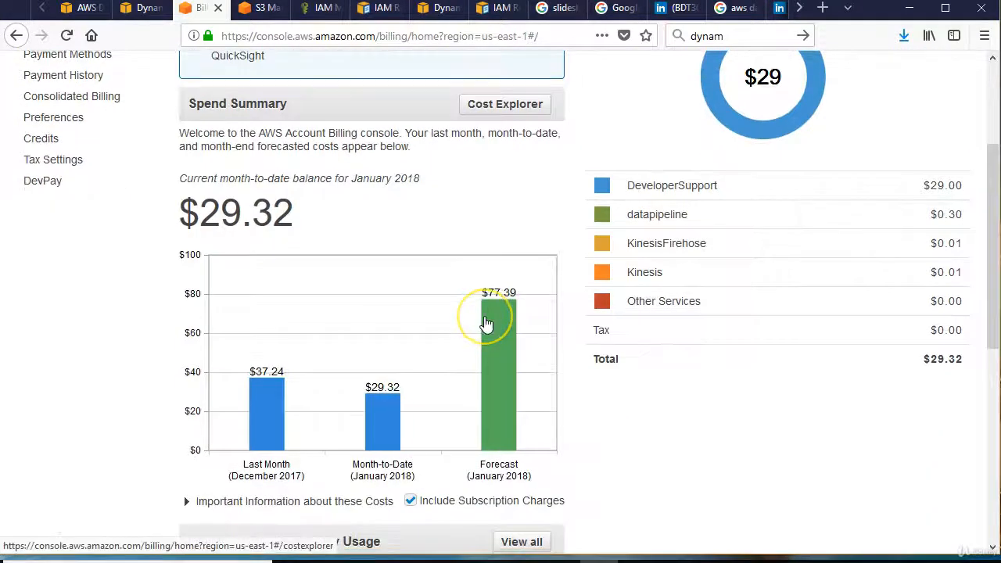
scroll(486, 321, "up", 3)
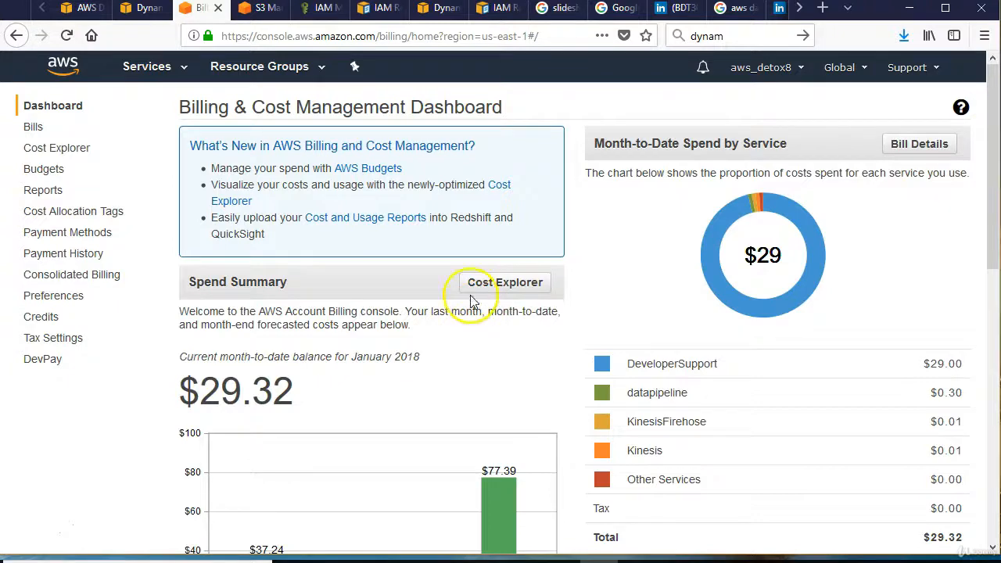
Step: Return to the pipeline in Architect and examine its activities, data nodes, schedules, resources, preconditions and other default settings
left_click(85, 8)
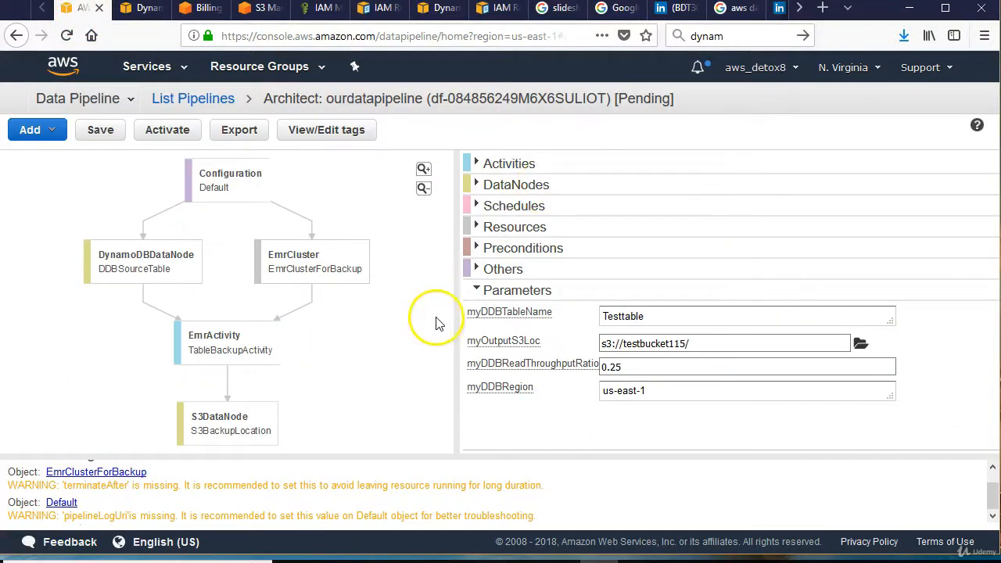
left_click(475, 163)
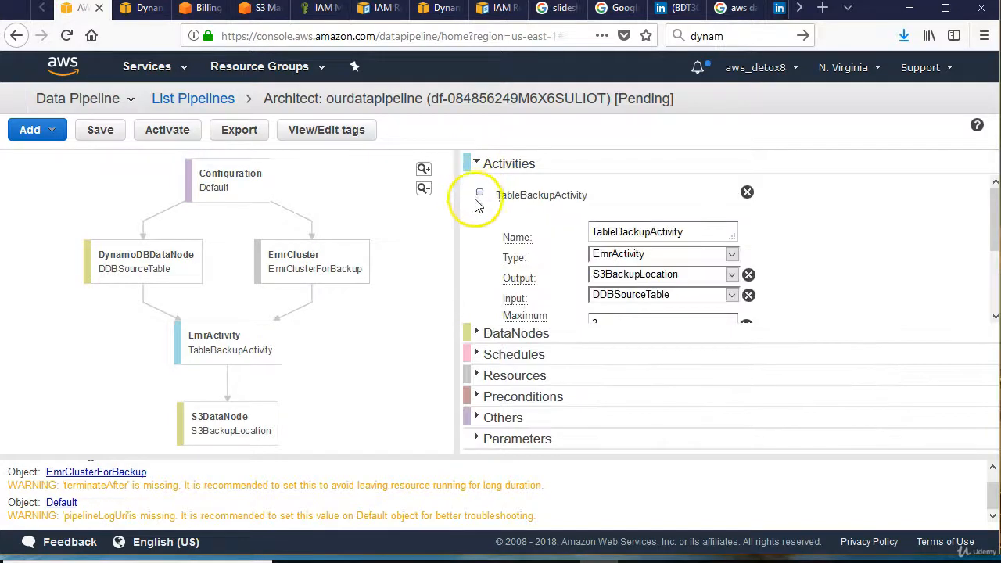
left_click(472, 333)
left_click(332, 271)
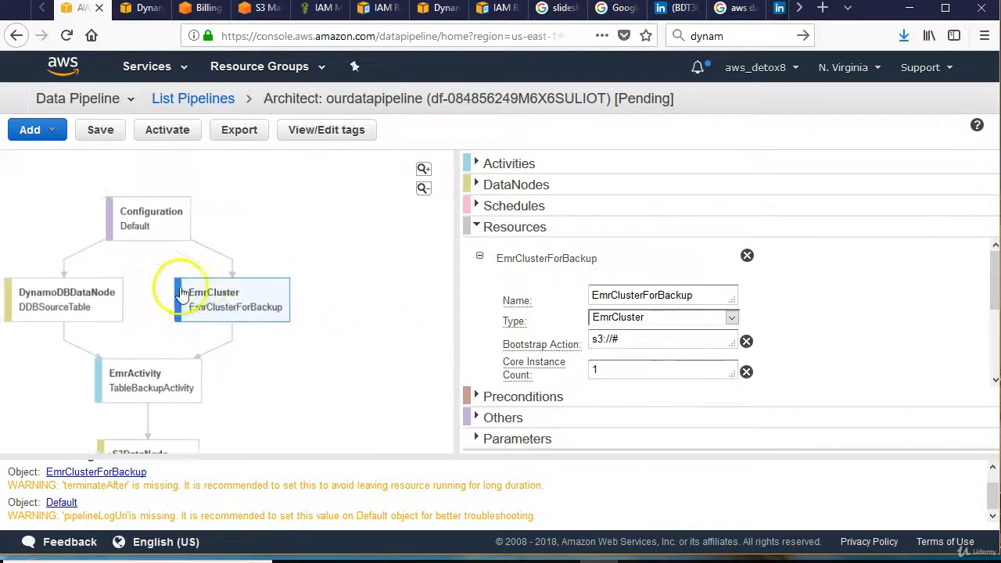
left_click(96, 328)
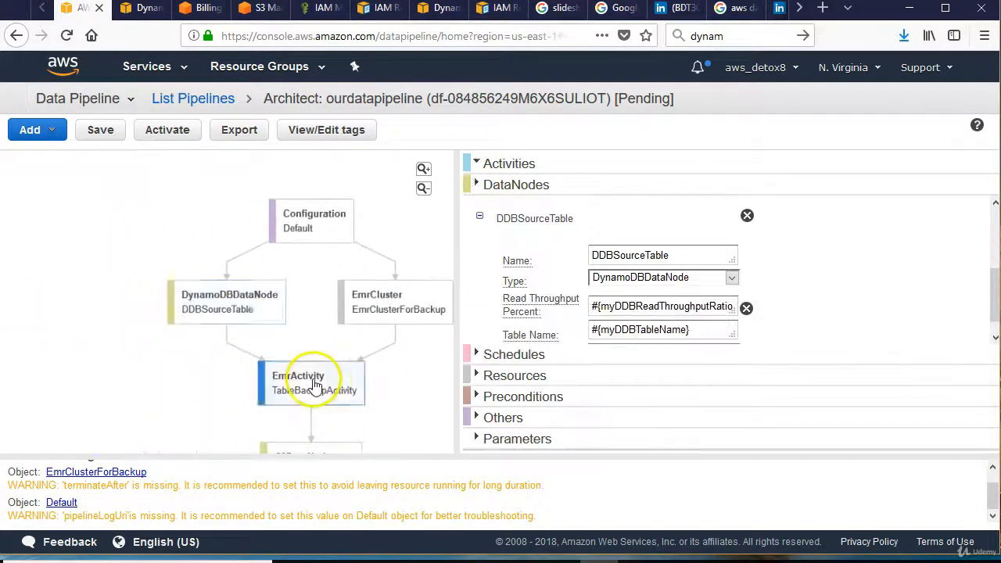
left_click(317, 383)
left_click(479, 356)
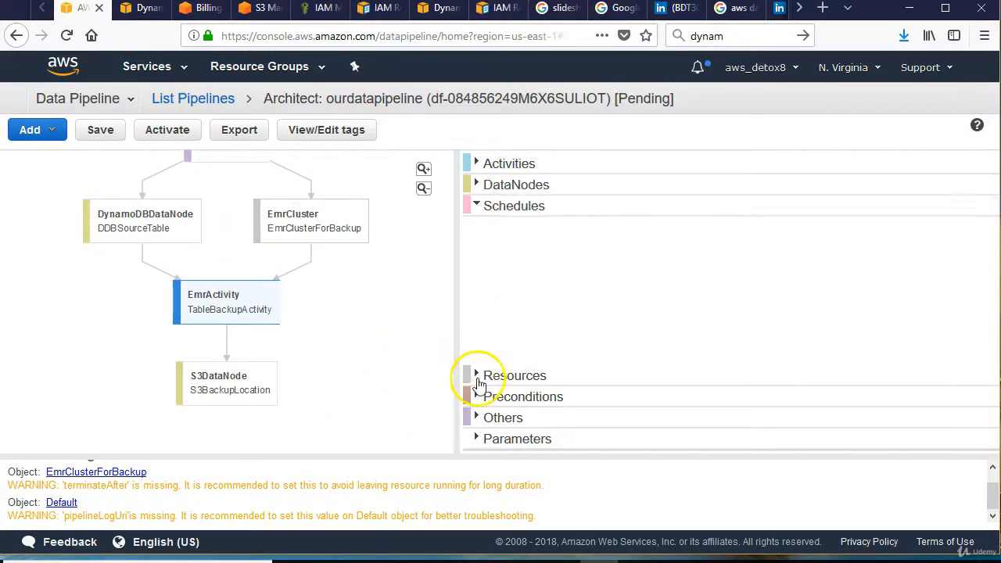
left_click(479, 378)
left_click(470, 395)
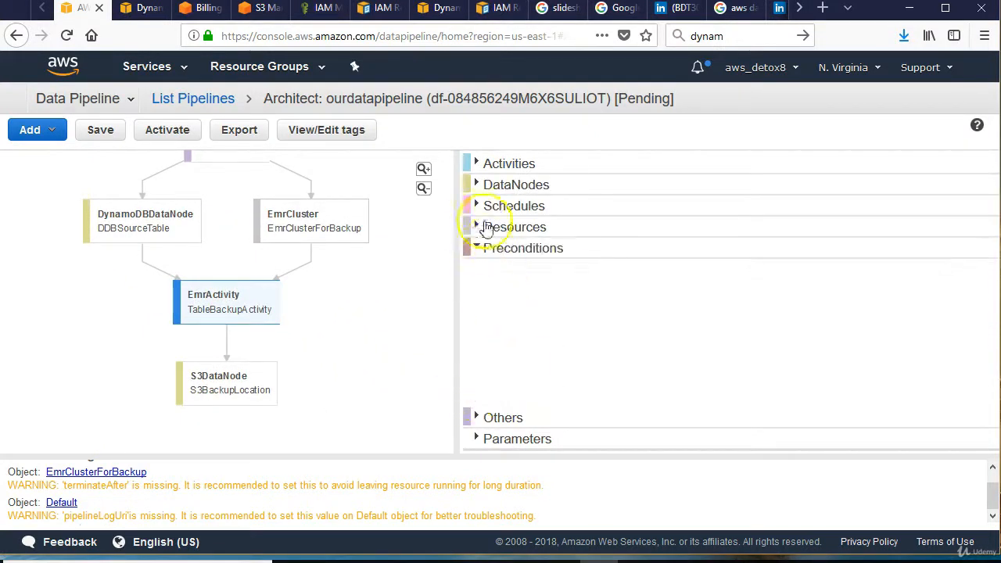
left_click(474, 184)
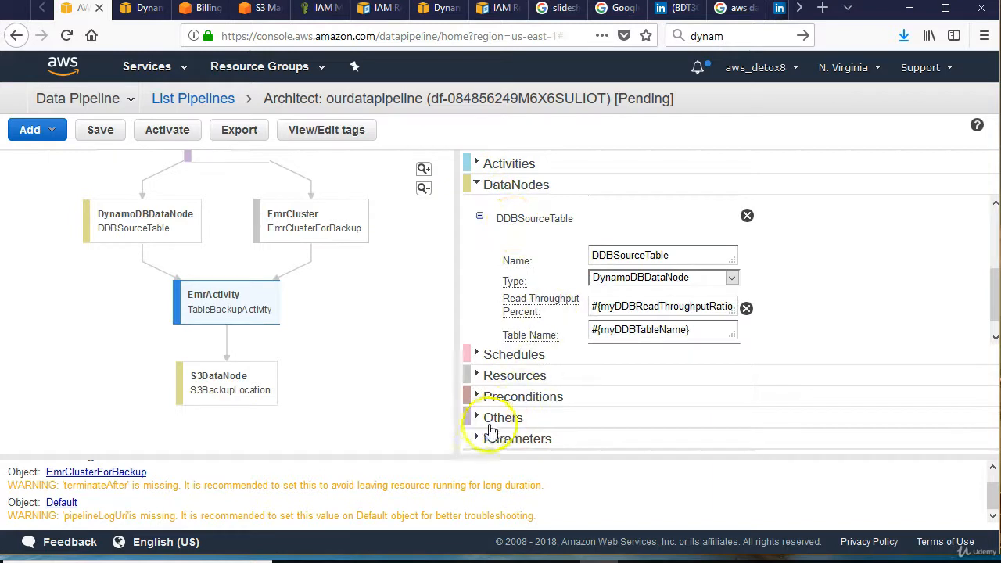
left_click(478, 419)
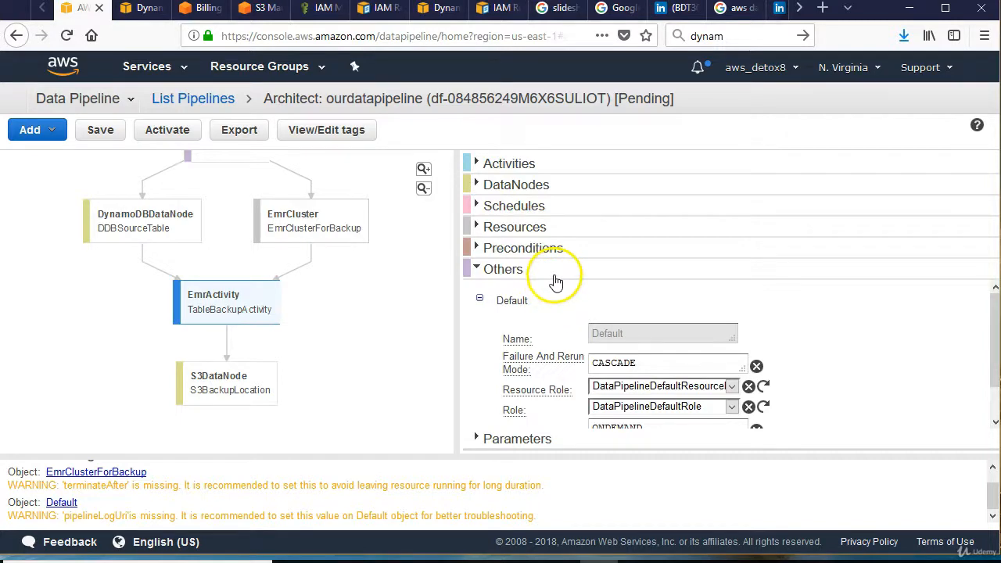
Step: Activate the pipeline from Architect, accepting its validation warnings
left_click(172, 135)
left_click(647, 337)
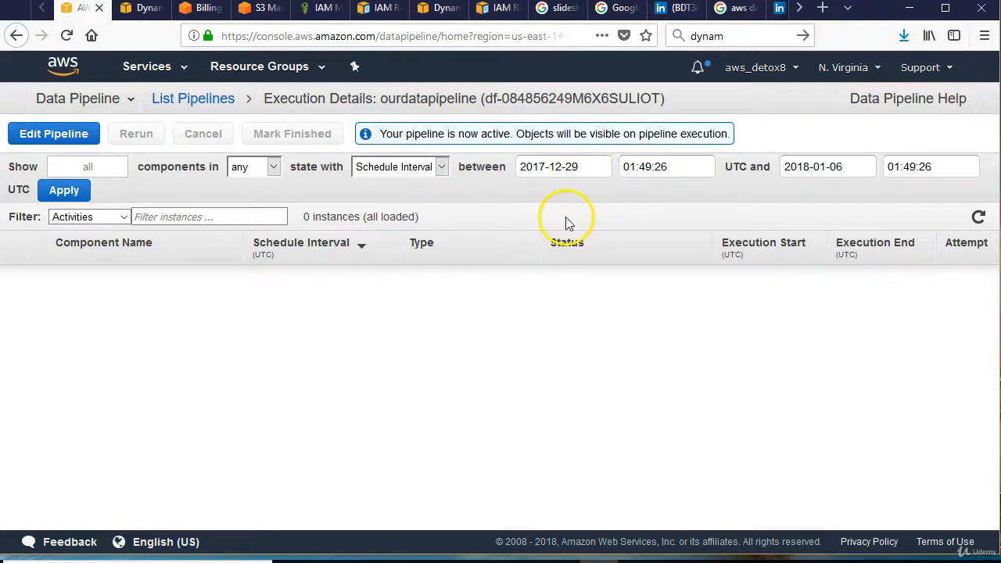
Step: Filter the pipeline's execution details by Execution Start and apply the filter to list its activity instances
left_click_drag(640, 167, 647, 166)
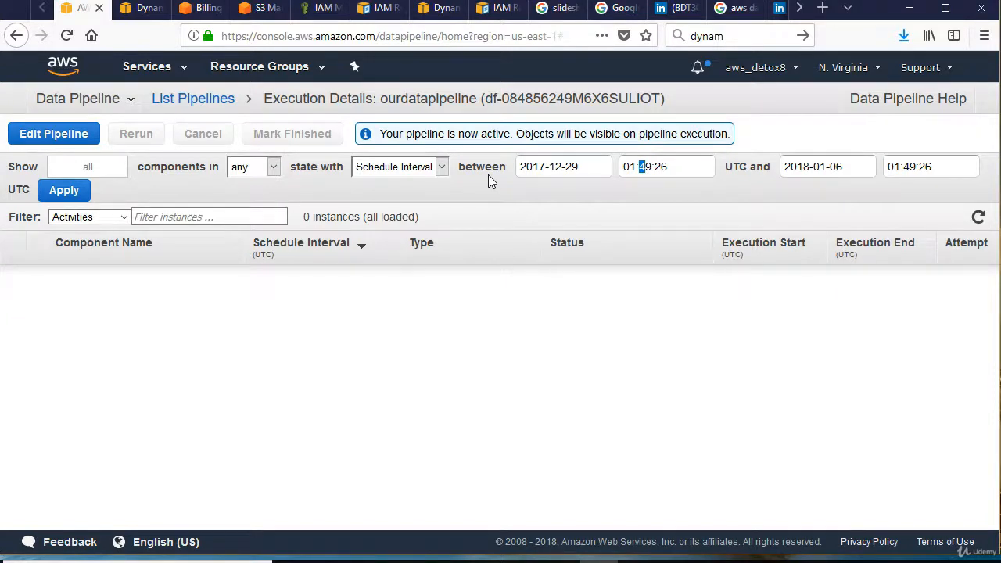
left_click(440, 169)
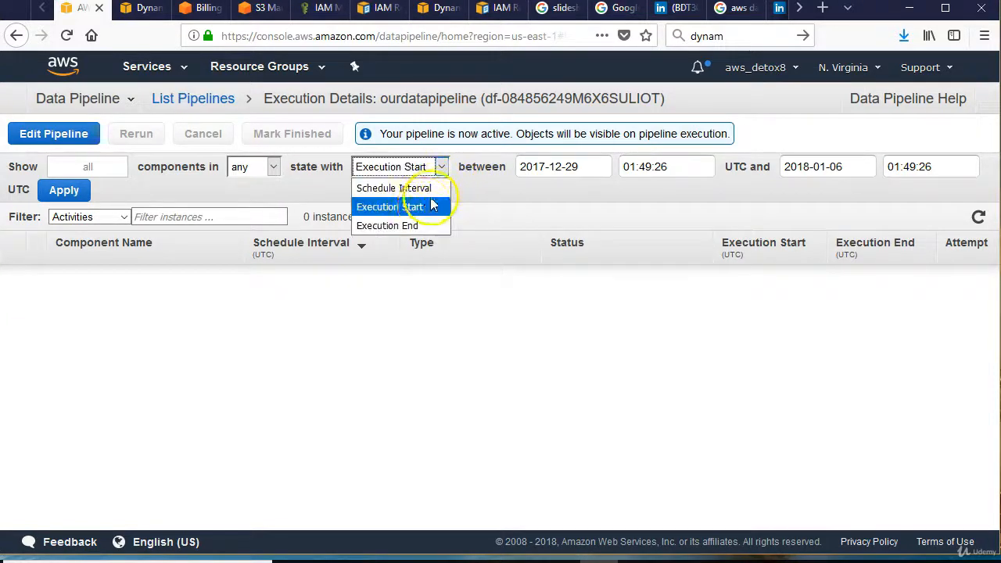
left_click(413, 206)
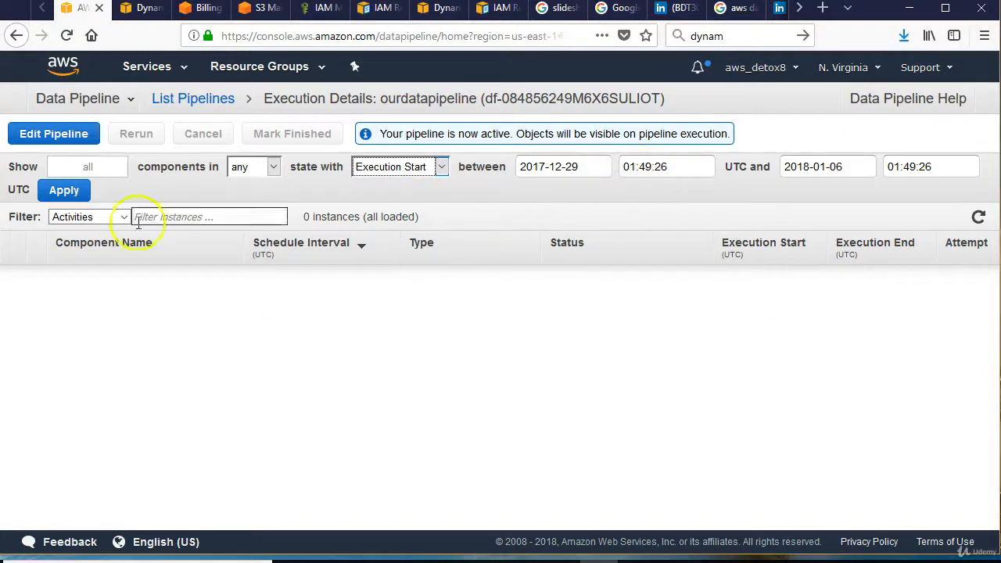
left_click(67, 194)
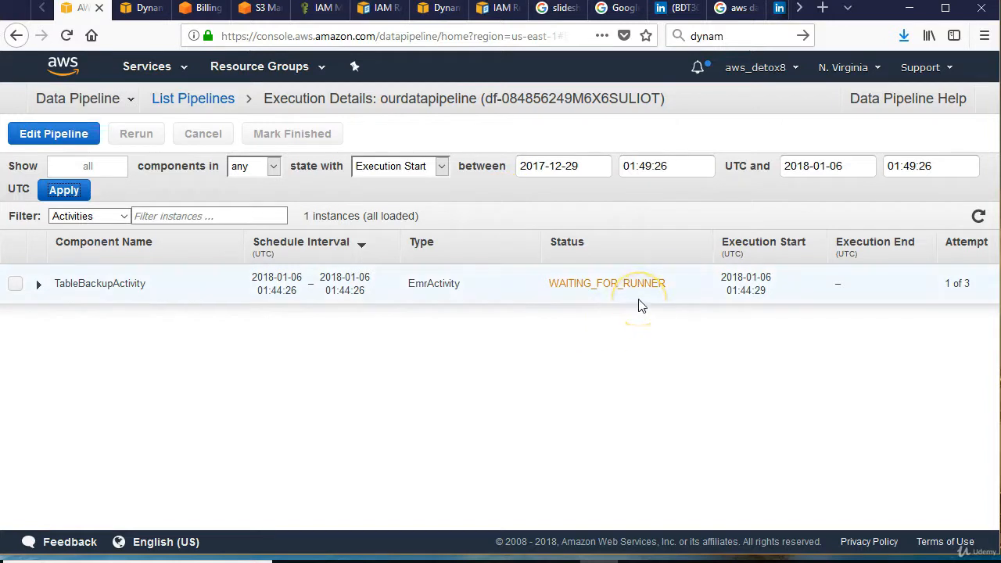
left_click(278, 368)
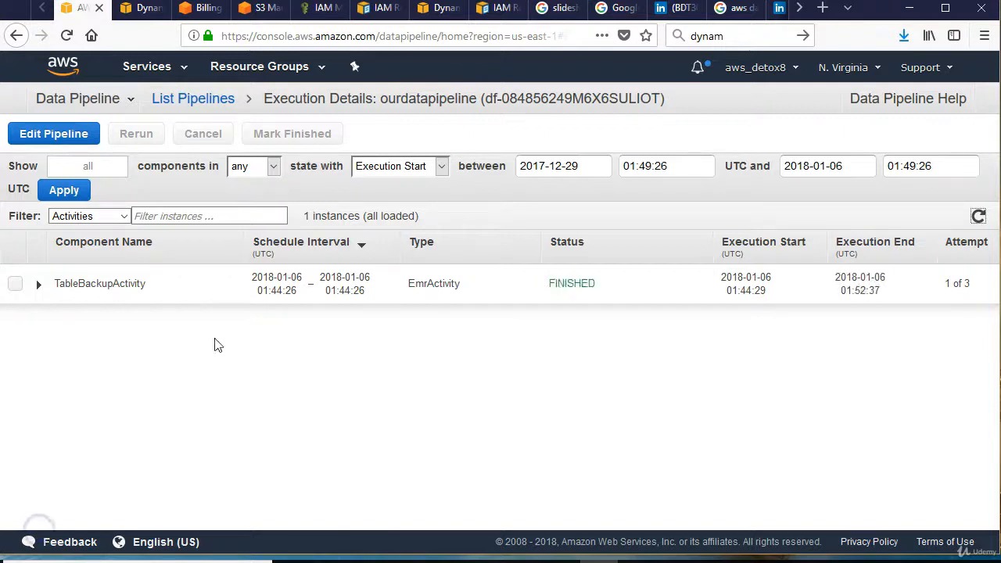
left_click(216, 346)
Step: Switch to the Amazon S3 console and open the testbucket115 bucket
left_click(263, 9)
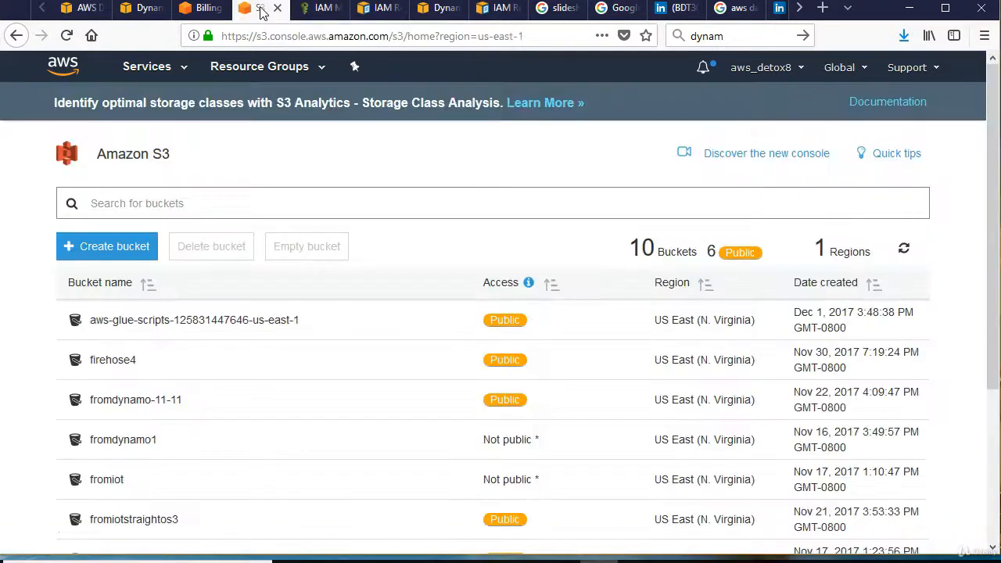
scroll(263, 9, "down", 3)
scroll(269, 331, "down", 5)
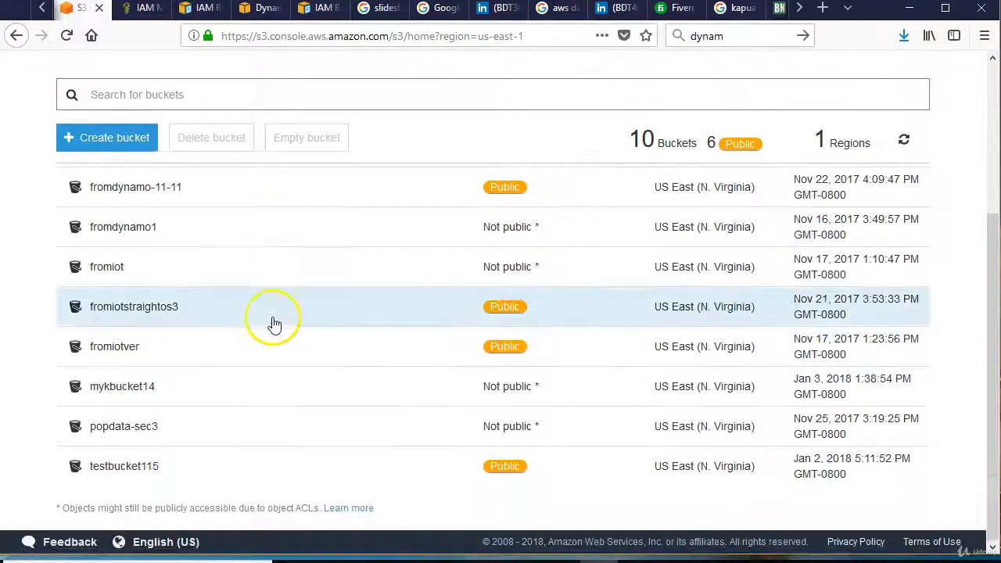
left_click(128, 468)
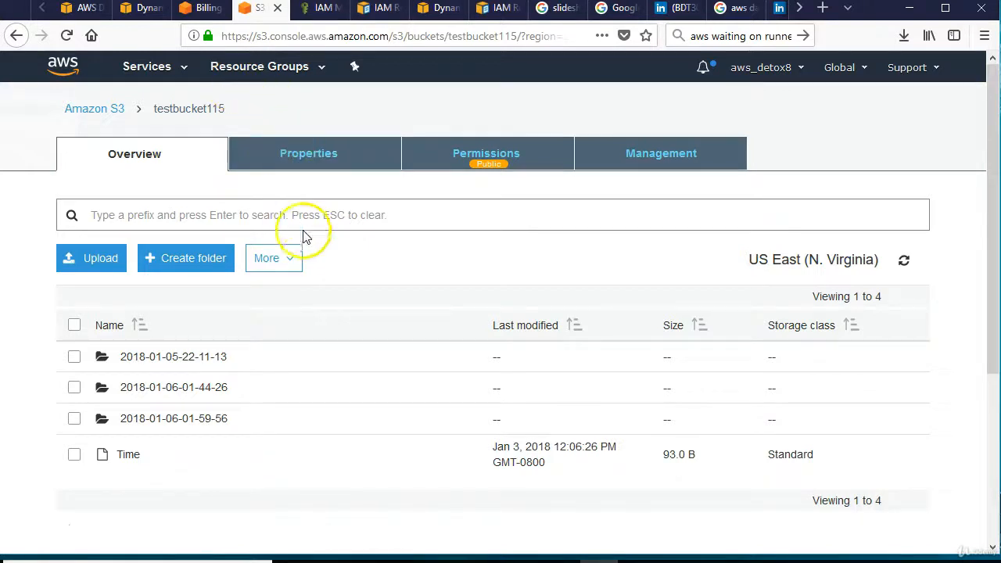
left_click(198, 429)
left_click(286, 362)
left_click(143, 251)
left_click(572, 496)
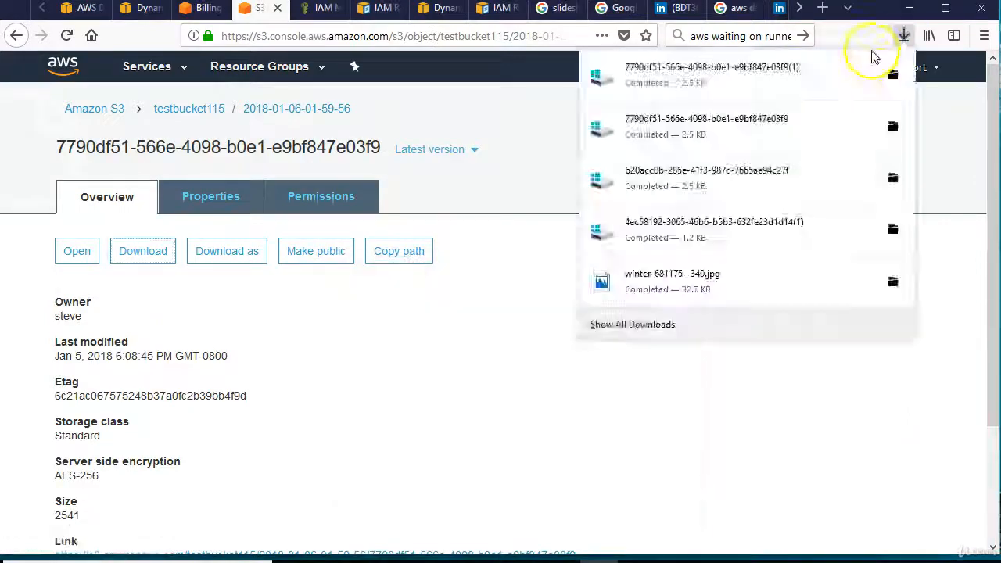
Step: Open the downloaded export file from its containing folder in the browser and examine the exported timestamp, device and enviro data records
left_click(893, 75)
double_click(313, 212)
double_click(395, 309)
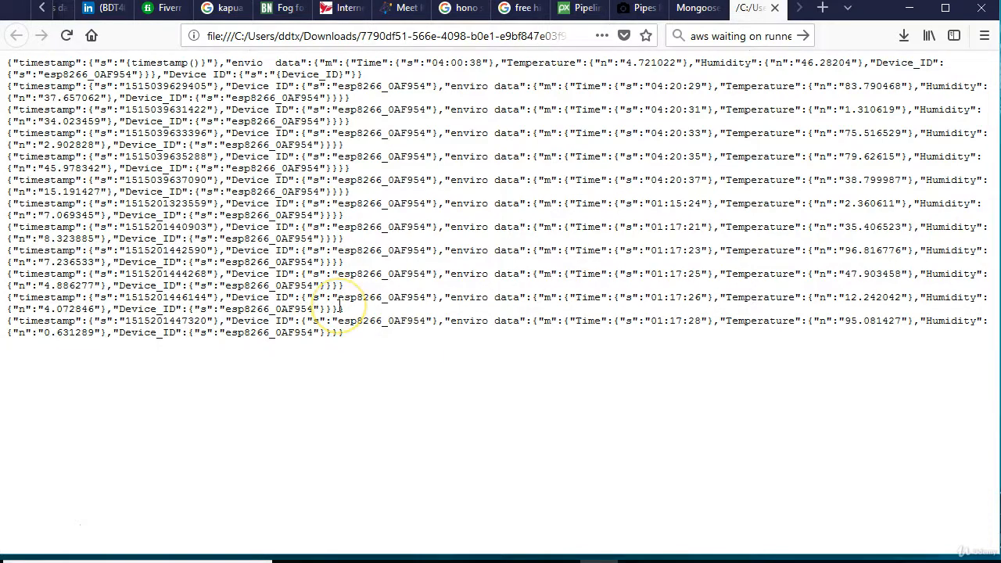
left_click_drag(348, 338, 146, 157)
left_click(376, 344)
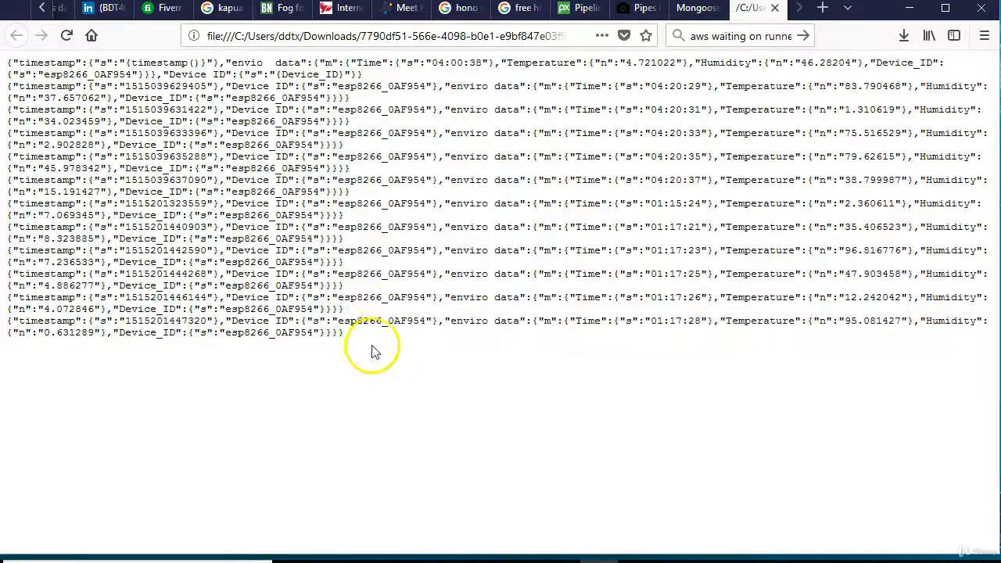
left_click_drag(357, 340, 379, 360)
left_click(250, 157)
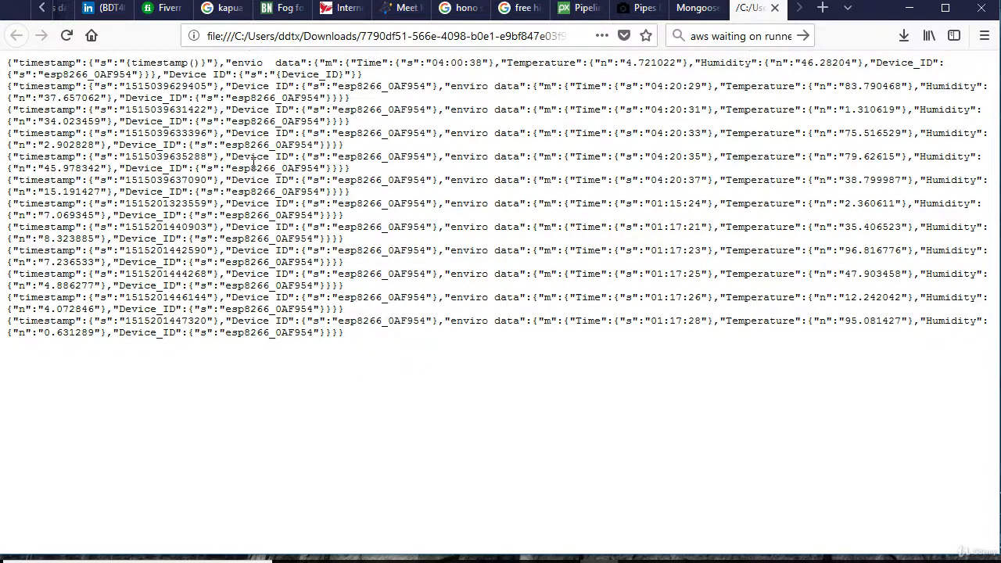